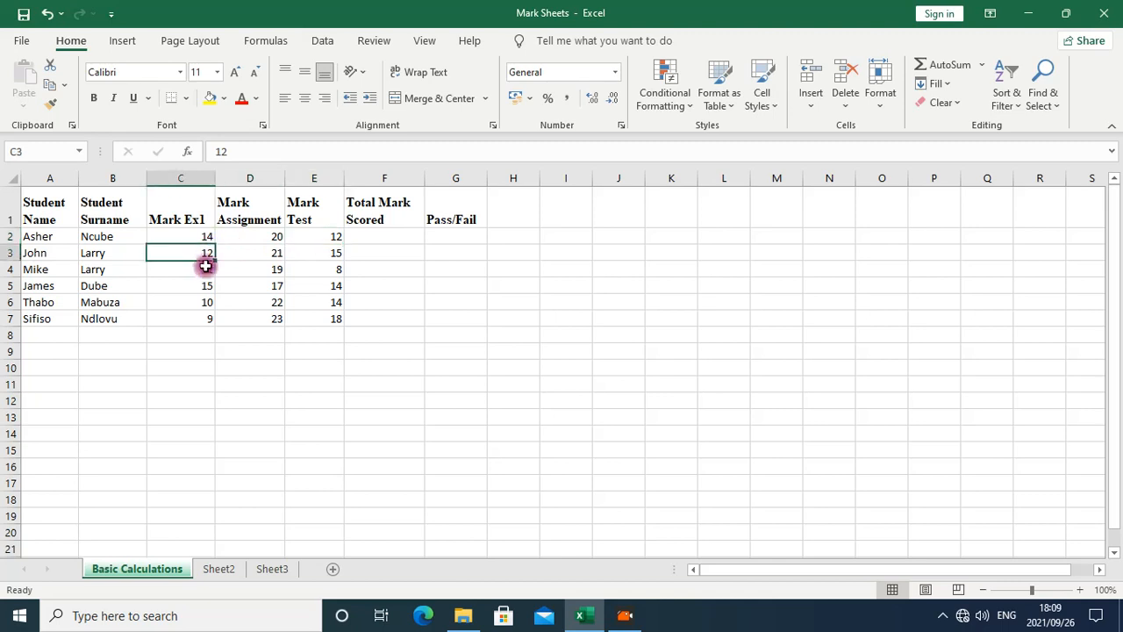
Examine the student names, the three mark columns and the empty Total Mark Scored and Pass/Fail columns.
{"action": "left_click", "coordinate": [263, 286]}
{"action": "left_click_drag", "start_coordinate": [382, 241], "coordinate": [383, 314]}
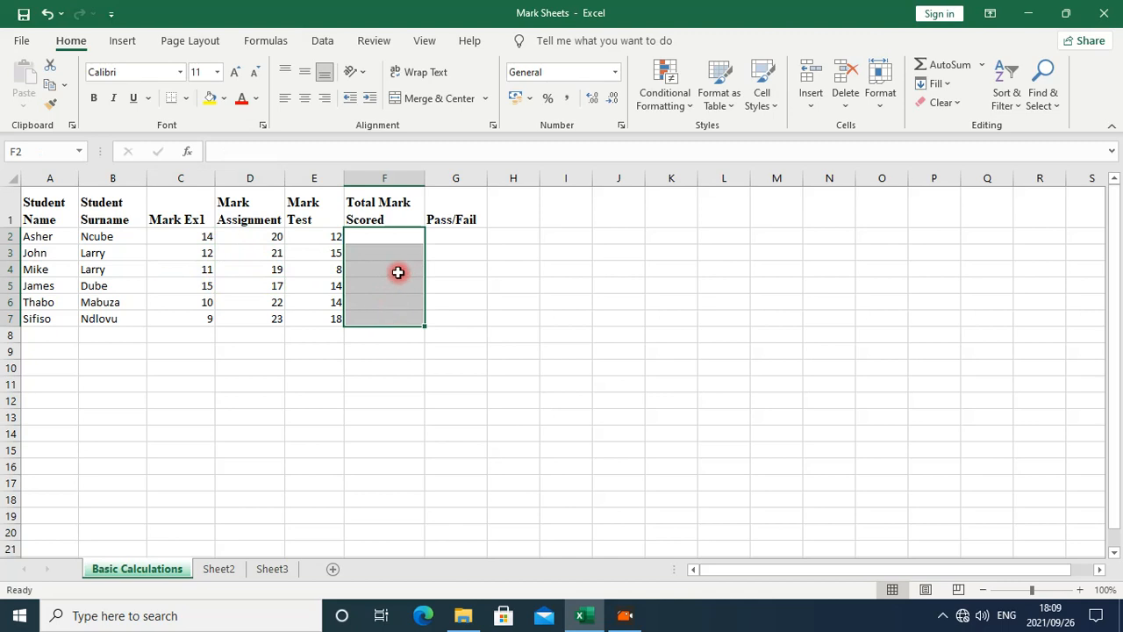
{"action": "left_click_drag", "start_coordinate": [451, 236], "coordinate": [451, 324]}
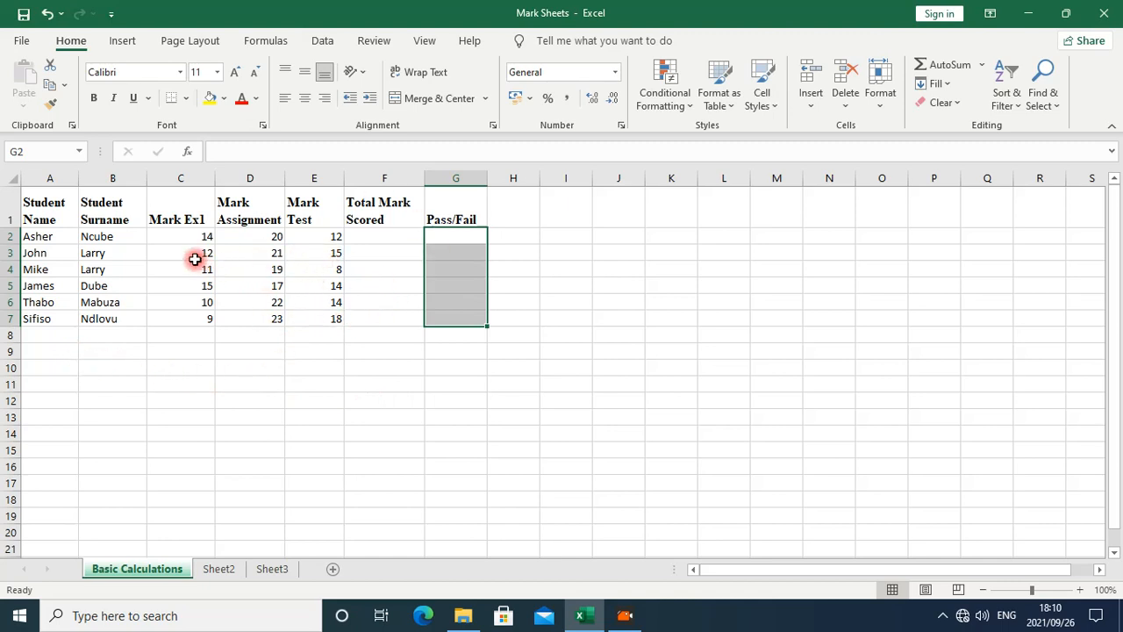
{"action": "left_click_drag", "start_coordinate": [52, 242], "coordinate": [99, 323]}
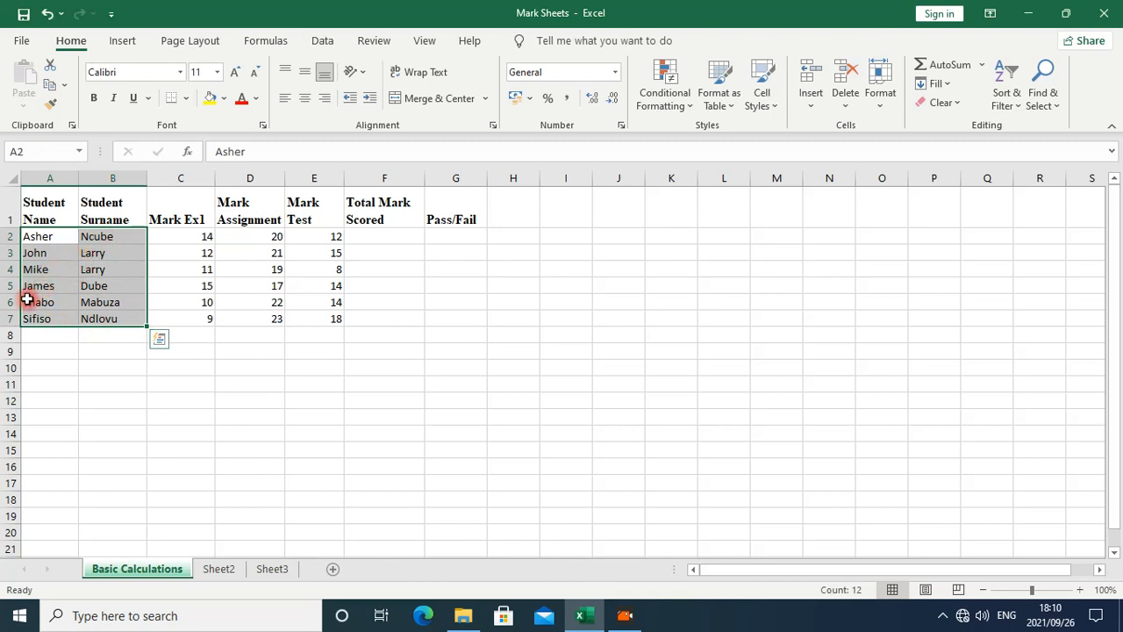
{"action": "left_click_drag", "start_coordinate": [201, 238], "coordinate": [215, 278]}
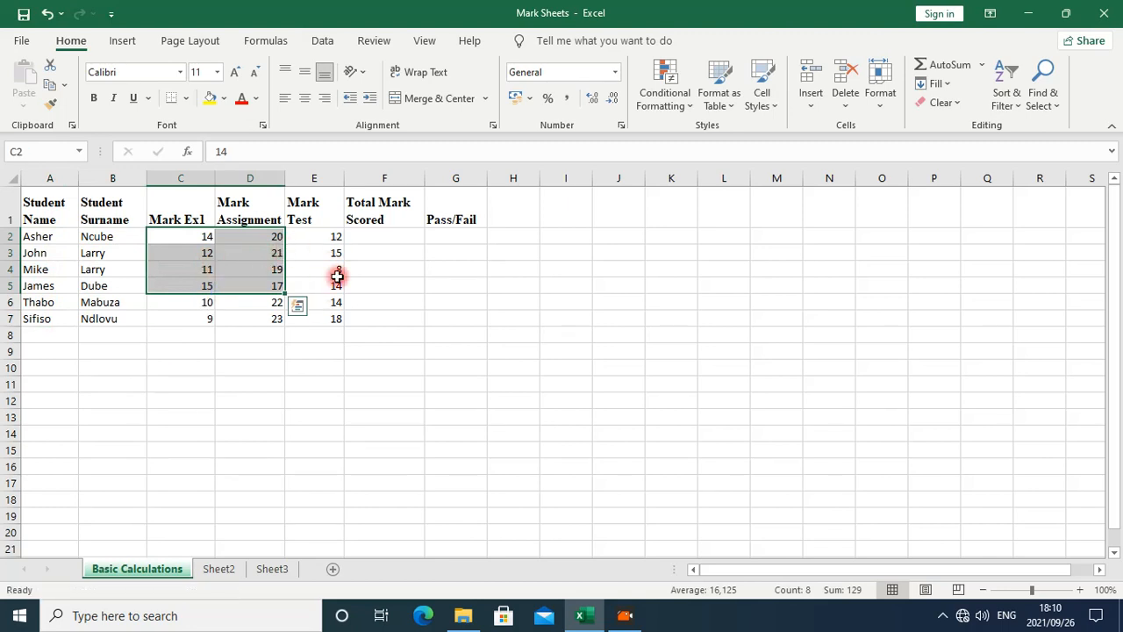
{"action": "left_click_drag", "start_coordinate": [198, 241], "coordinate": [313, 324]}
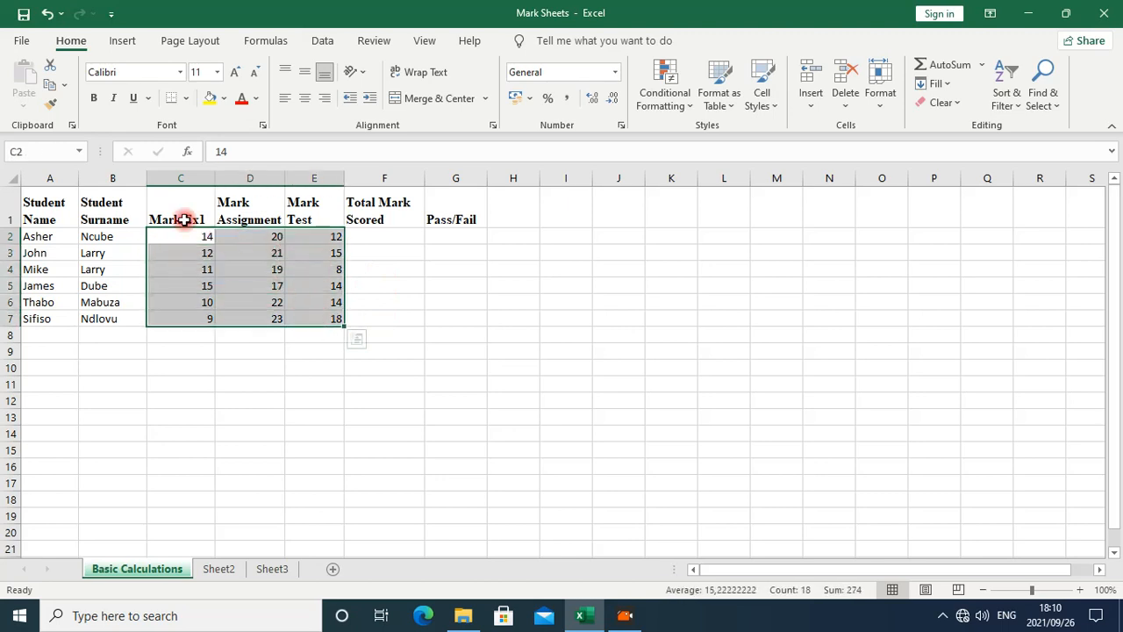
{"action": "left_click", "coordinate": [247, 349]}
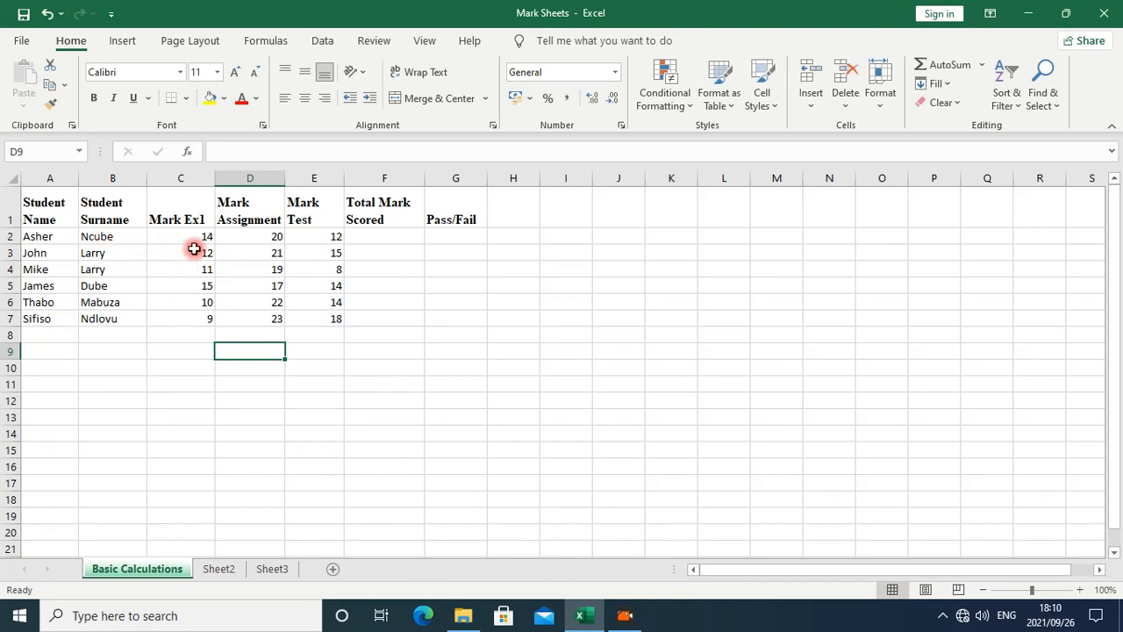
{"action": "left_click_drag", "start_coordinate": [199, 235], "coordinate": [327, 319]}
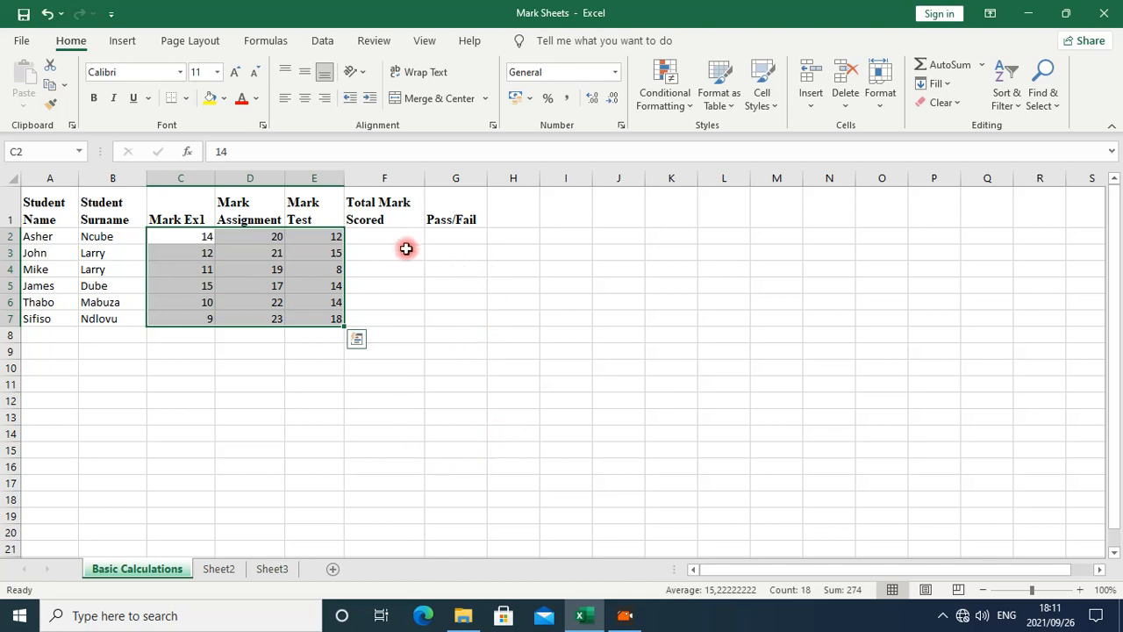
{"action": "left_click", "coordinate": [468, 298]}
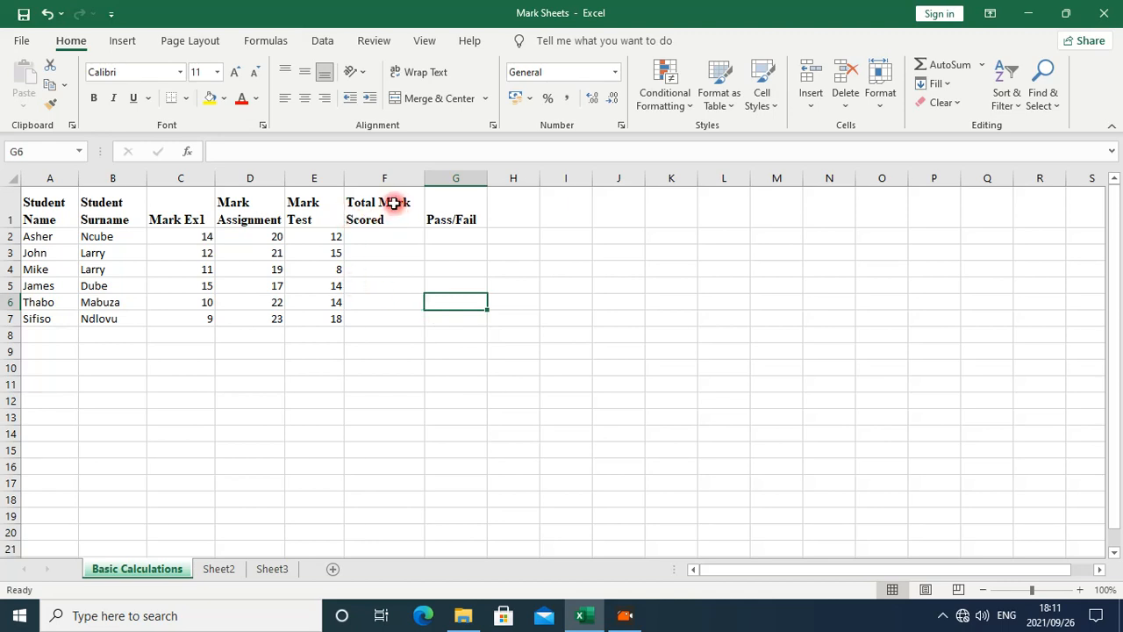
Enter the formula =C2+D2+E2 in cell F2 to total the first student's marks.
{"action": "left_click", "coordinate": [383, 237]}
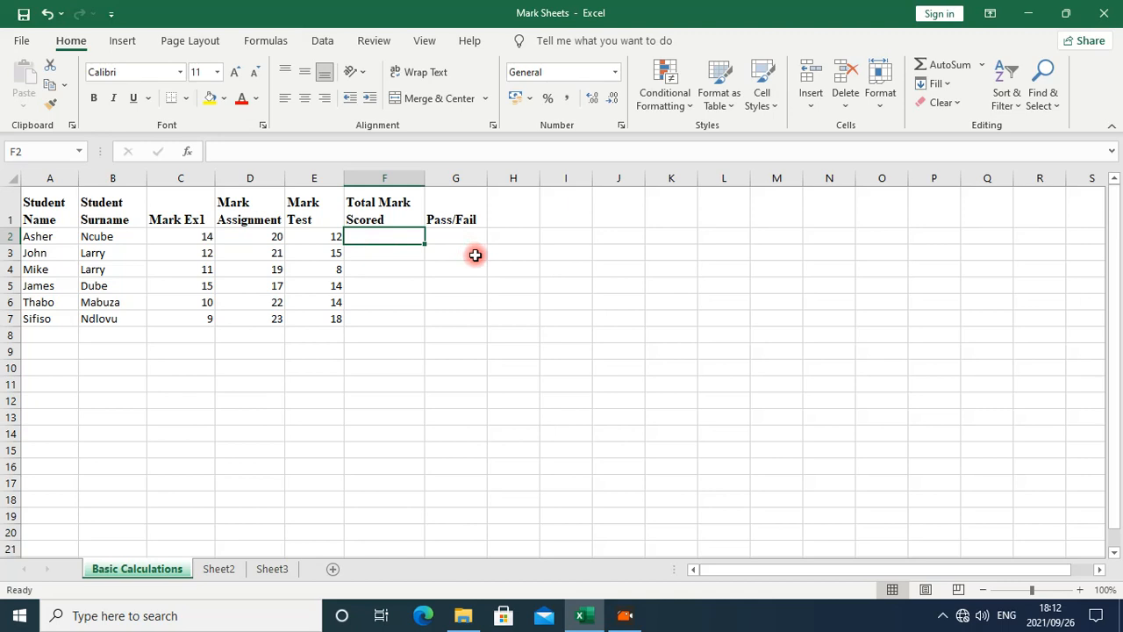
{"action": "type", "text": "="}
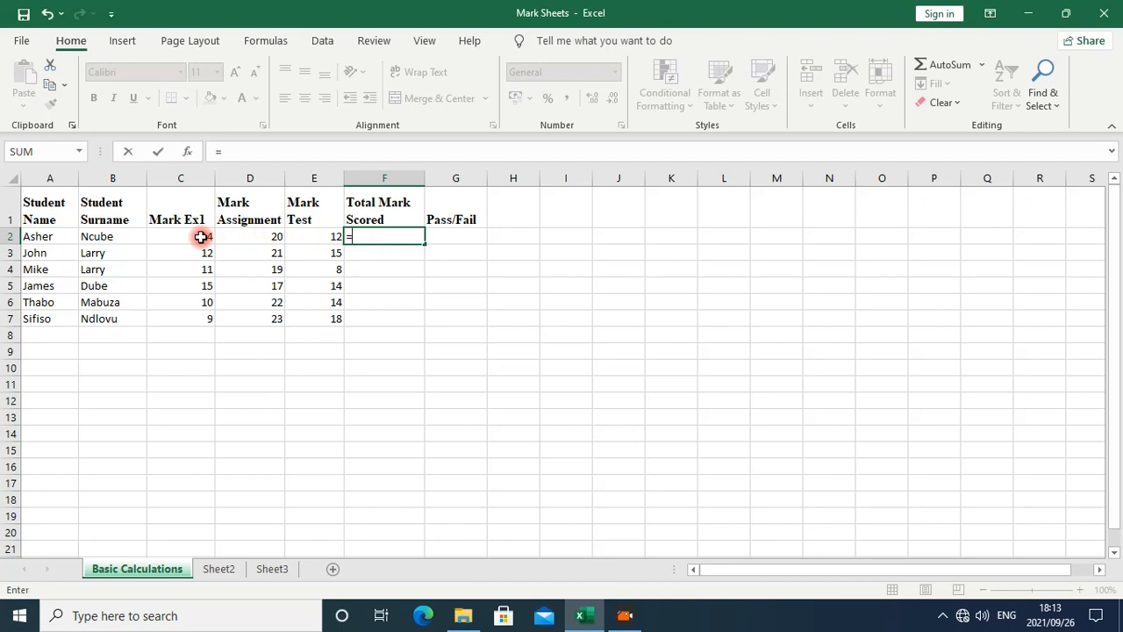
{"action": "left_click", "coordinate": [201, 237]}
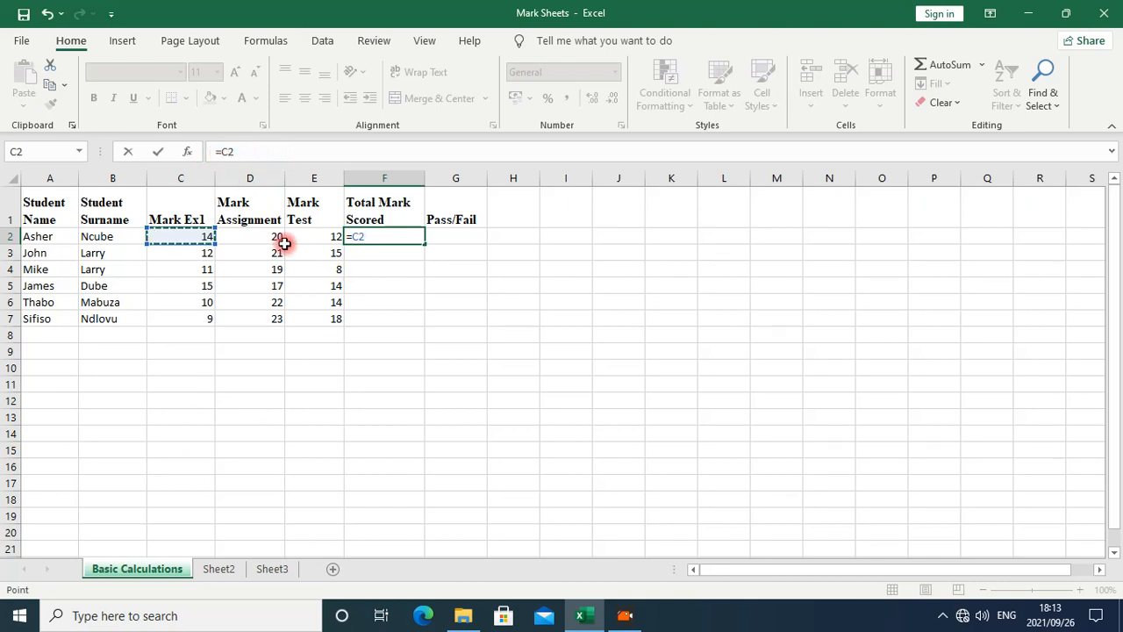
{"action": "type", "text": "+"}
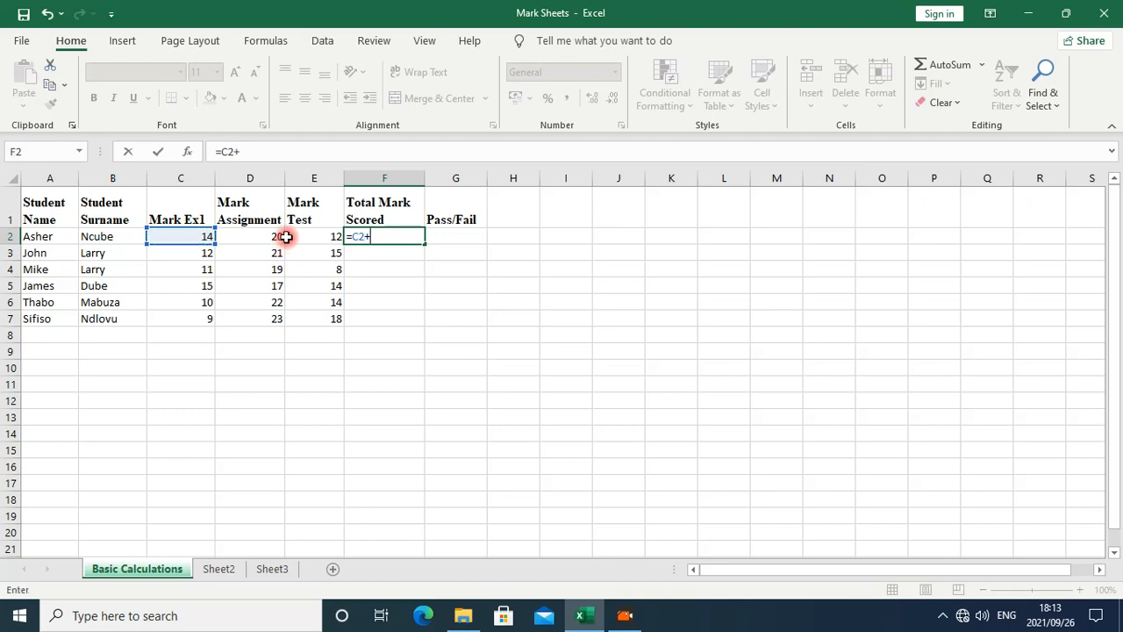
{"action": "left_click", "coordinate": [268, 236]}
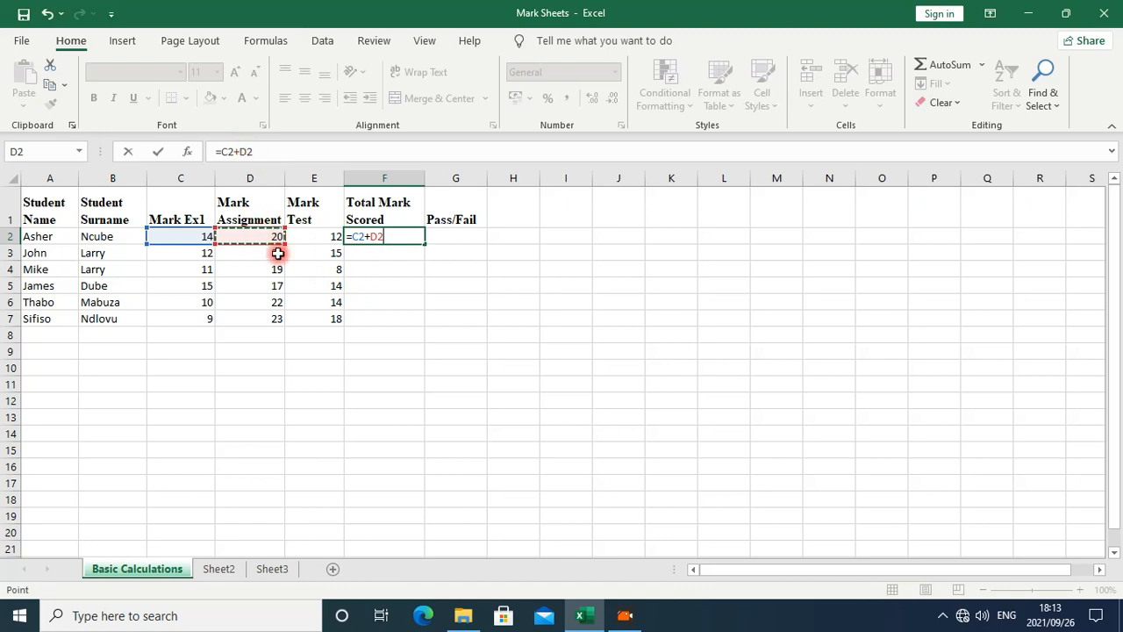
{"action": "type", "text": "+"}
{"action": "left_click", "coordinate": [311, 237]}
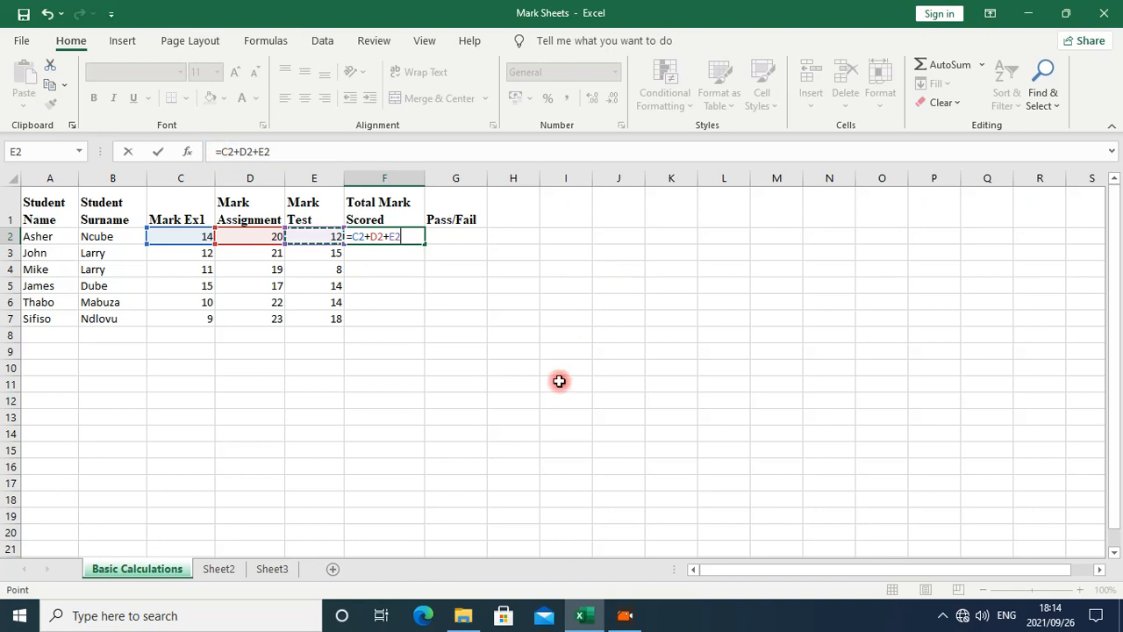
{"action": "key", "text": "Return"}
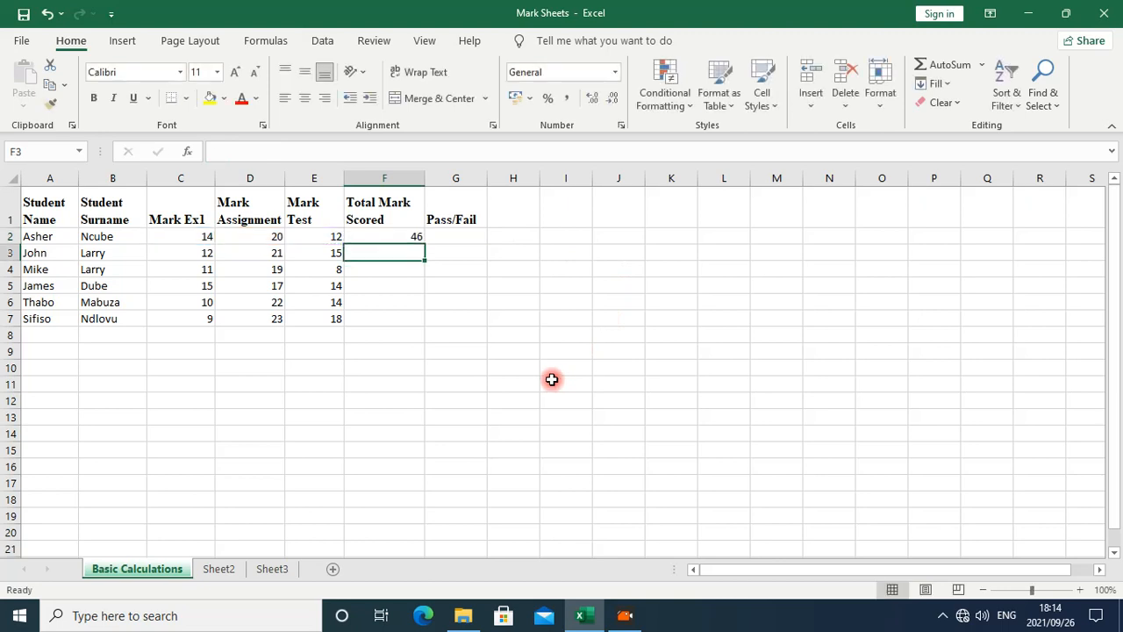
Inspect the formula behind the first student's total in cell F2.
{"action": "left_click", "coordinate": [401, 239]}
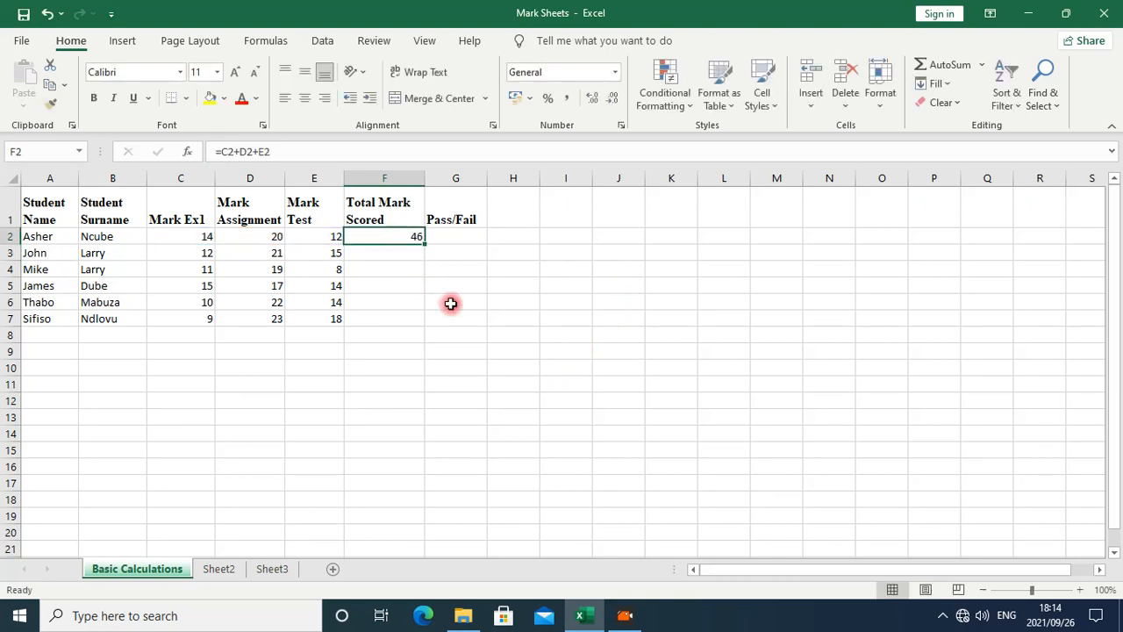
{"action": "left_click", "coordinate": [446, 302]}
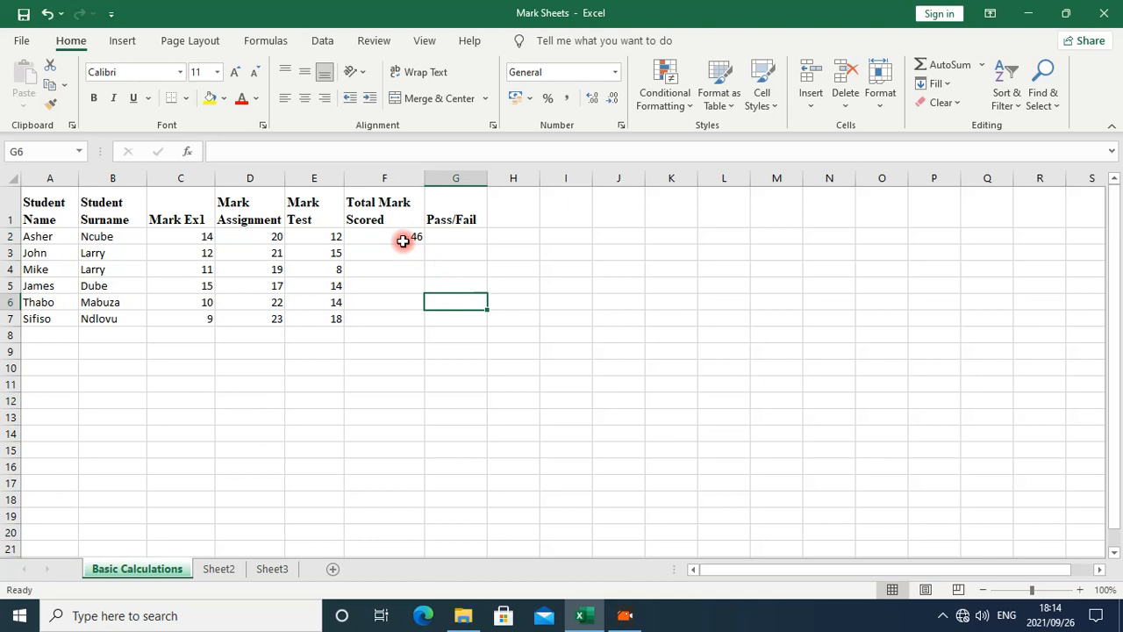
{"action": "left_click", "coordinate": [404, 238]}
{"action": "left_click_drag", "start_coordinate": [318, 154], "coordinate": [201, 150]}
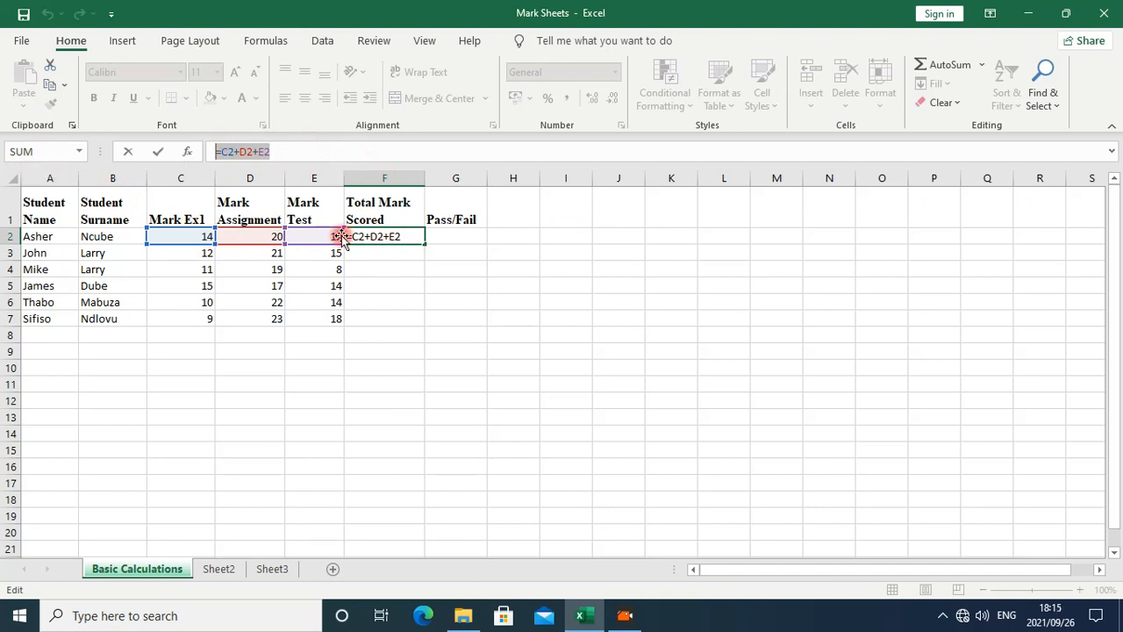
{"action": "key", "text": "Return"}
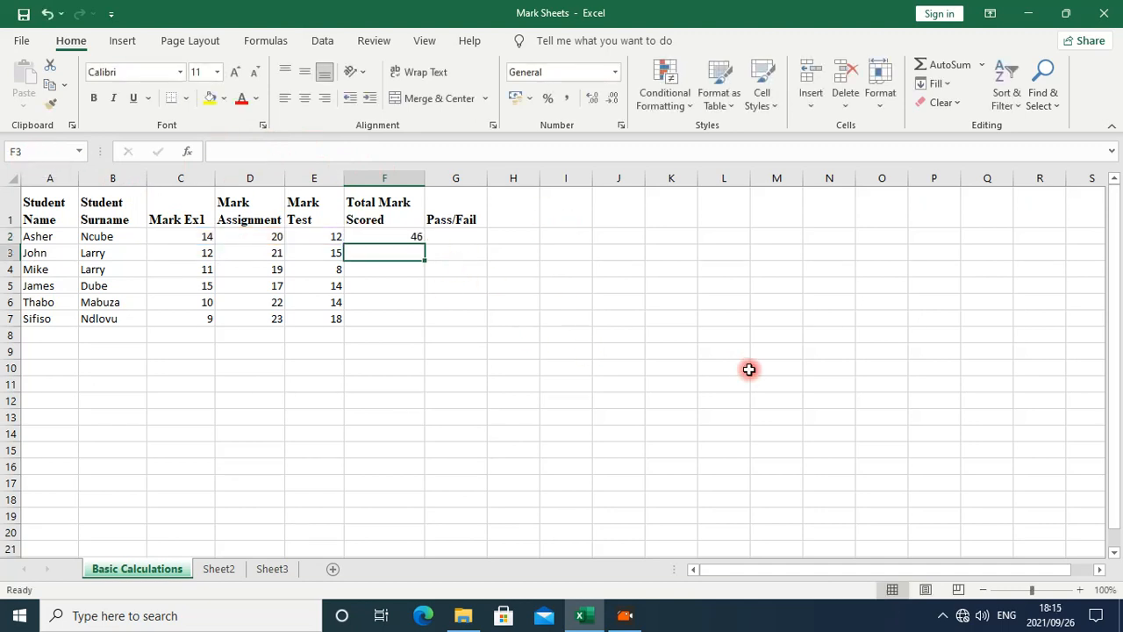
{"action": "left_click", "coordinate": [395, 240]}
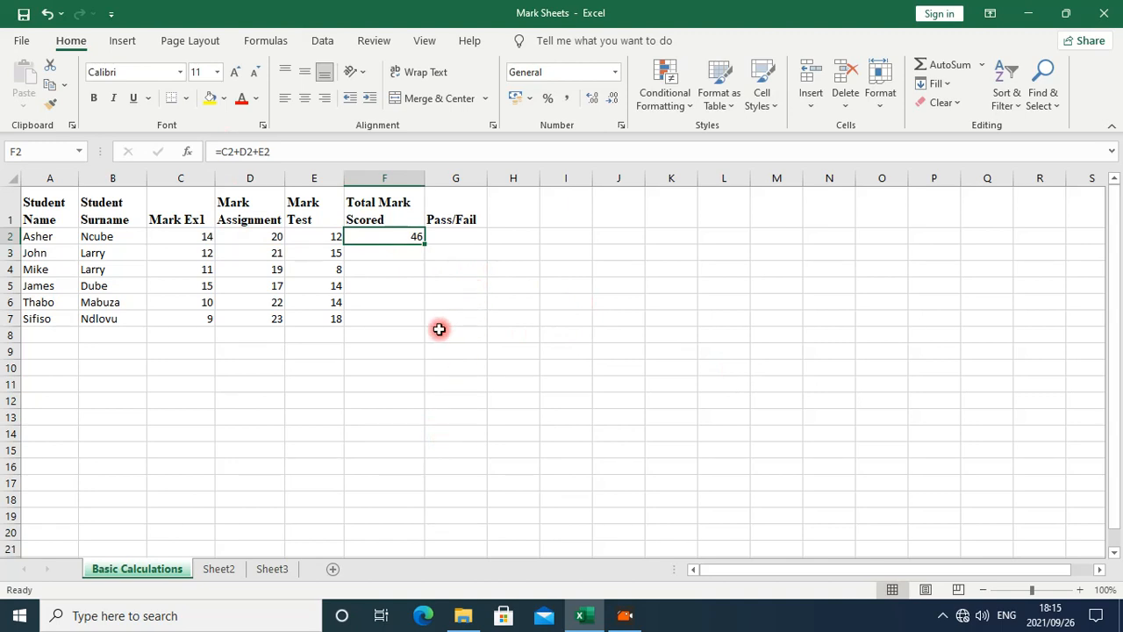
{"action": "left_click", "coordinate": [415, 235]}
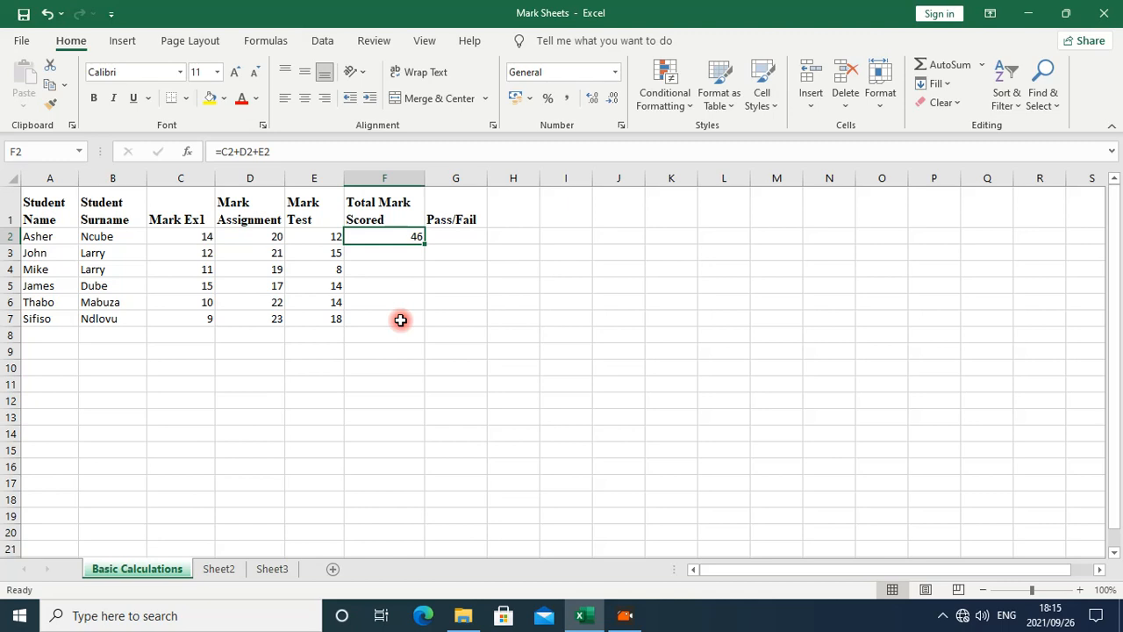
Enter the formula =C3+D3+E3 in cell F3 for the second student, and clear that cell again.
{"action": "left_click", "coordinate": [396, 256]}
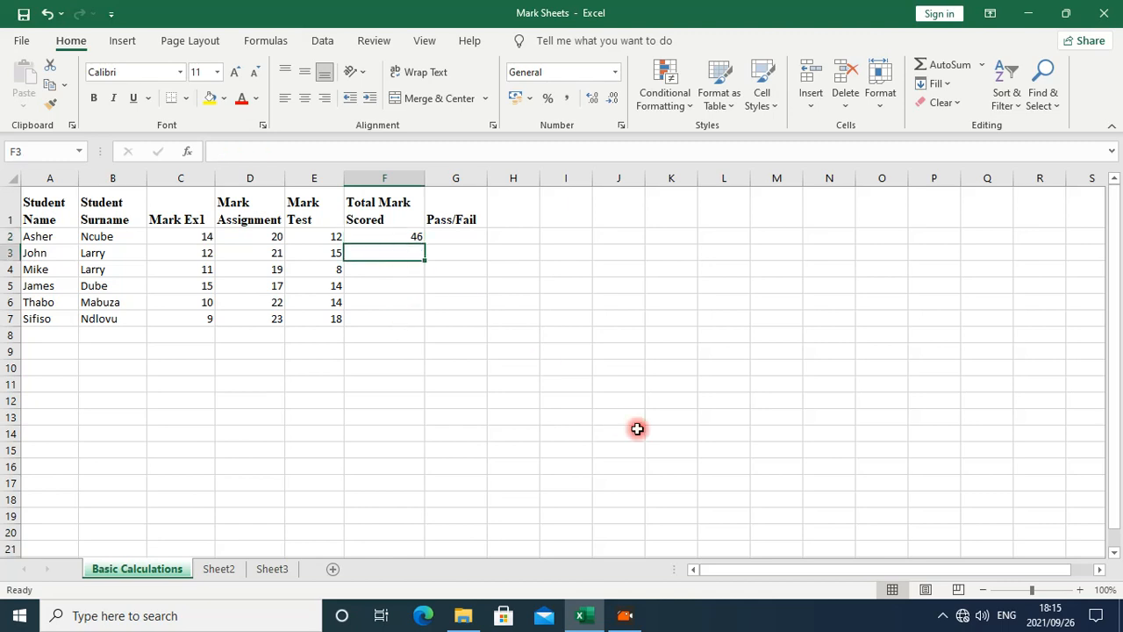
{"action": "type", "text": "="}
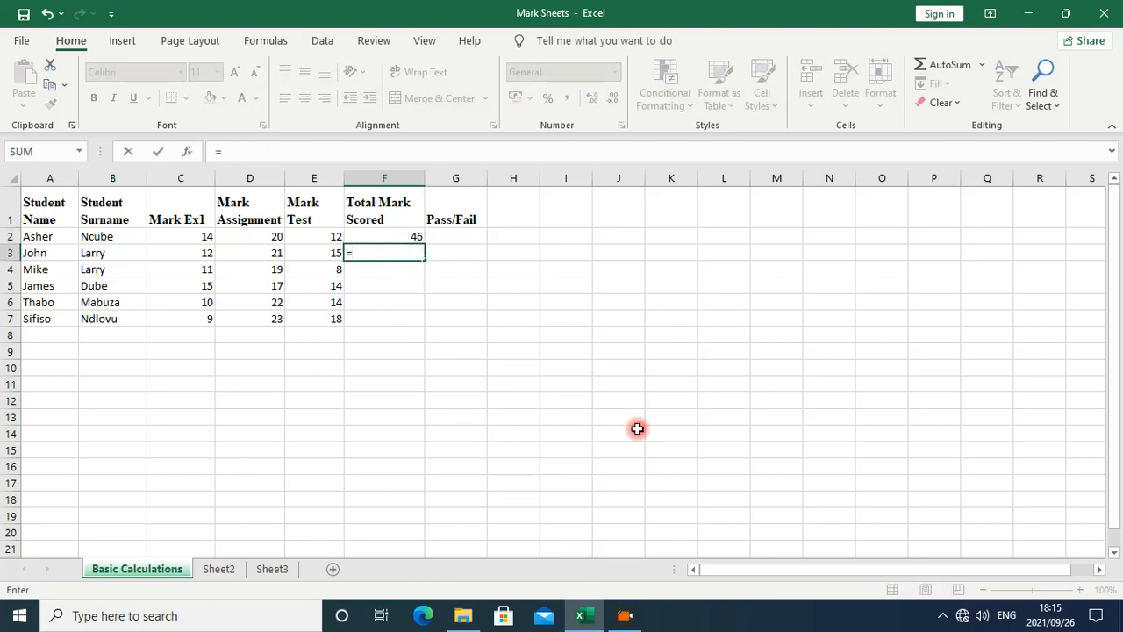
{"action": "left_click", "coordinate": [200, 254]}
{"action": "type", "text": "+"}
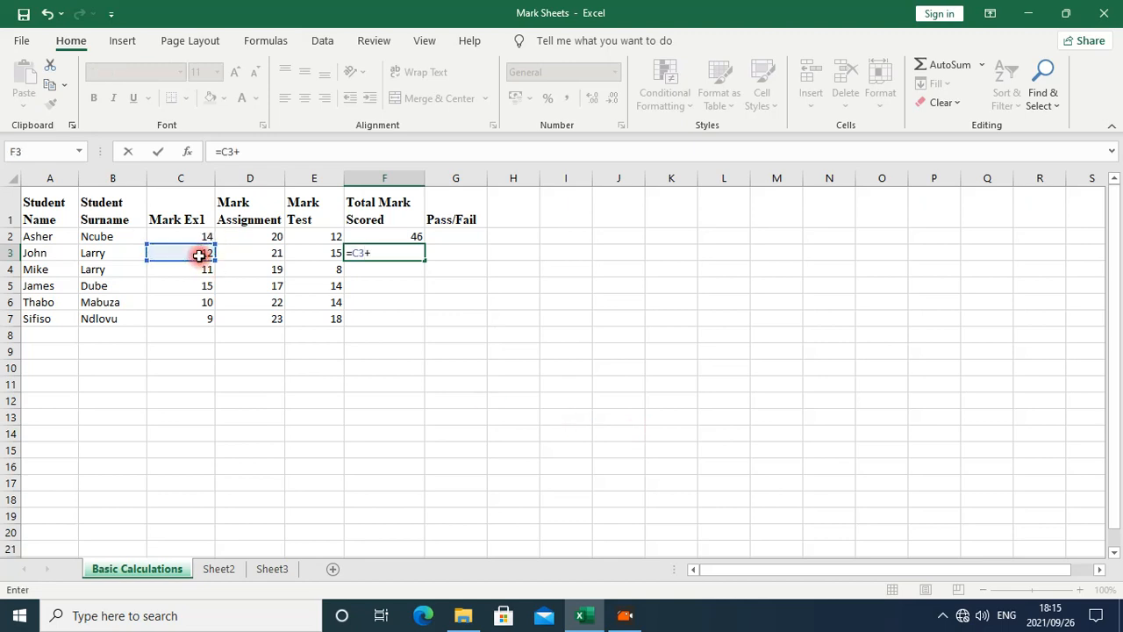
{"action": "left_click", "coordinate": [260, 254]}
{"action": "type", "text": "+"}
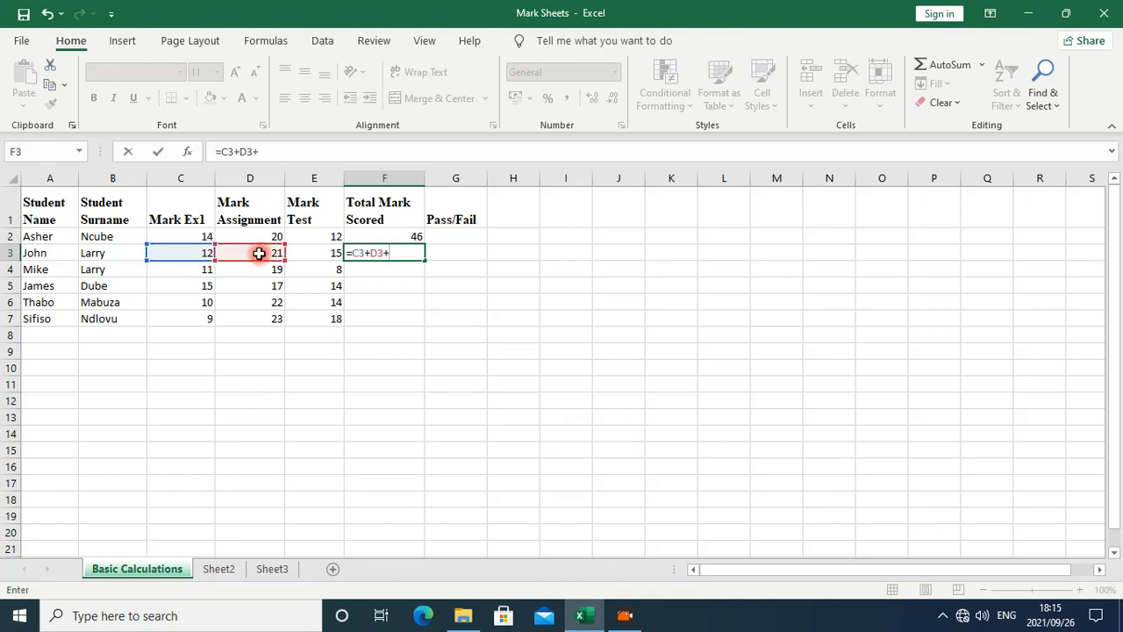
{"action": "left_click", "coordinate": [298, 252]}
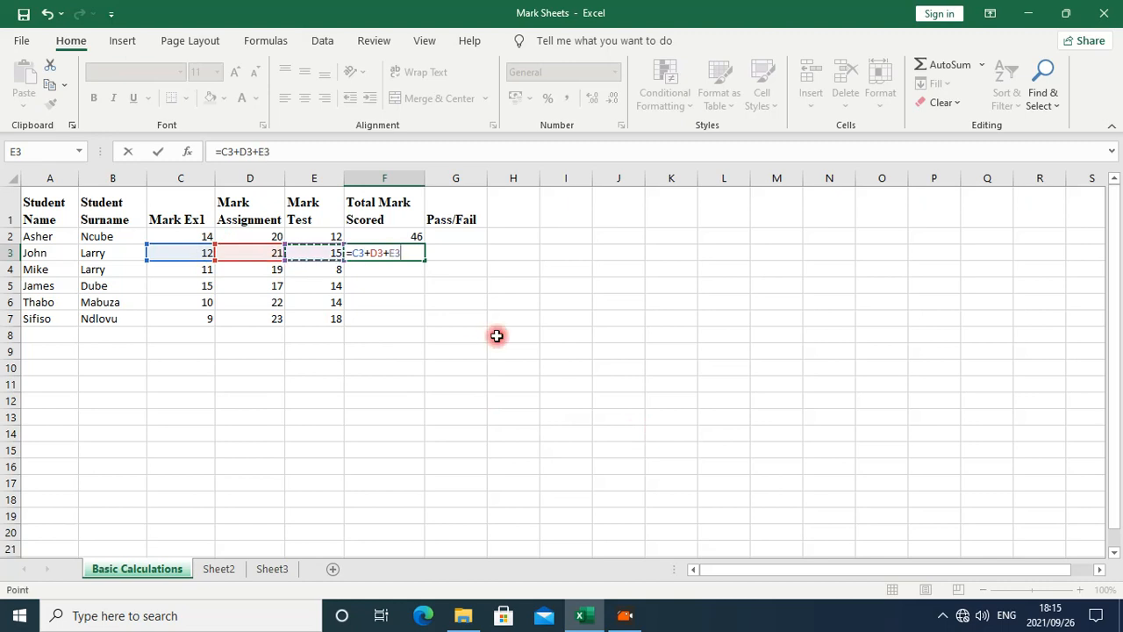
{"action": "key", "text": "Return"}
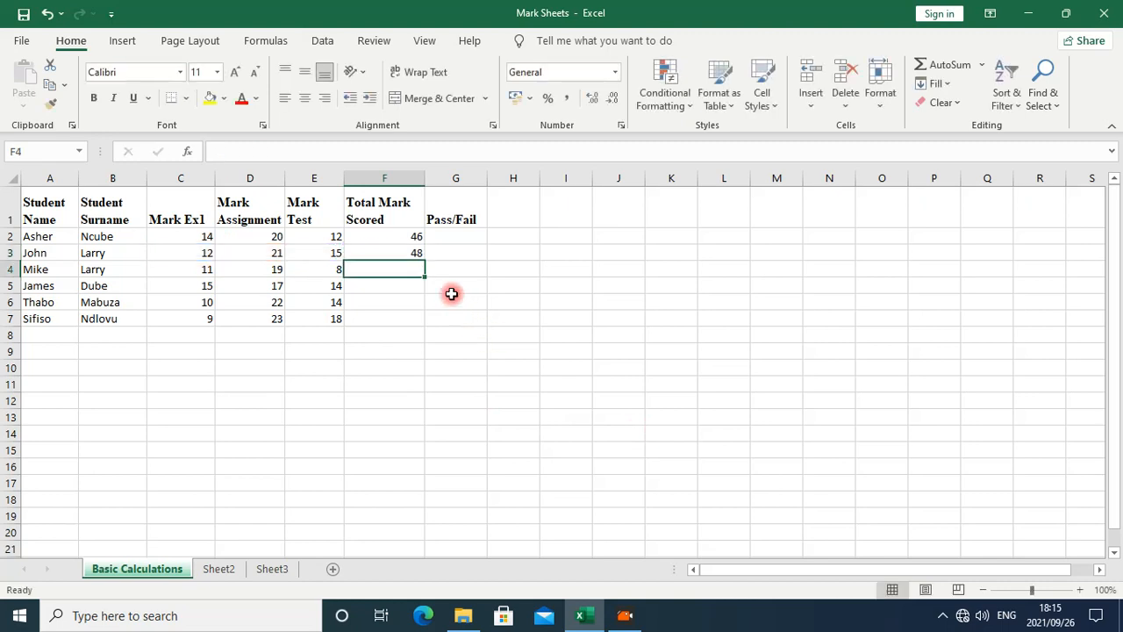
{"action": "left_click", "coordinate": [403, 253]}
{"action": "key", "text": "Delete"}
Fill the total formula from cell F2 down through F7 for the remaining students.
{"action": "left_click", "coordinate": [400, 237]}
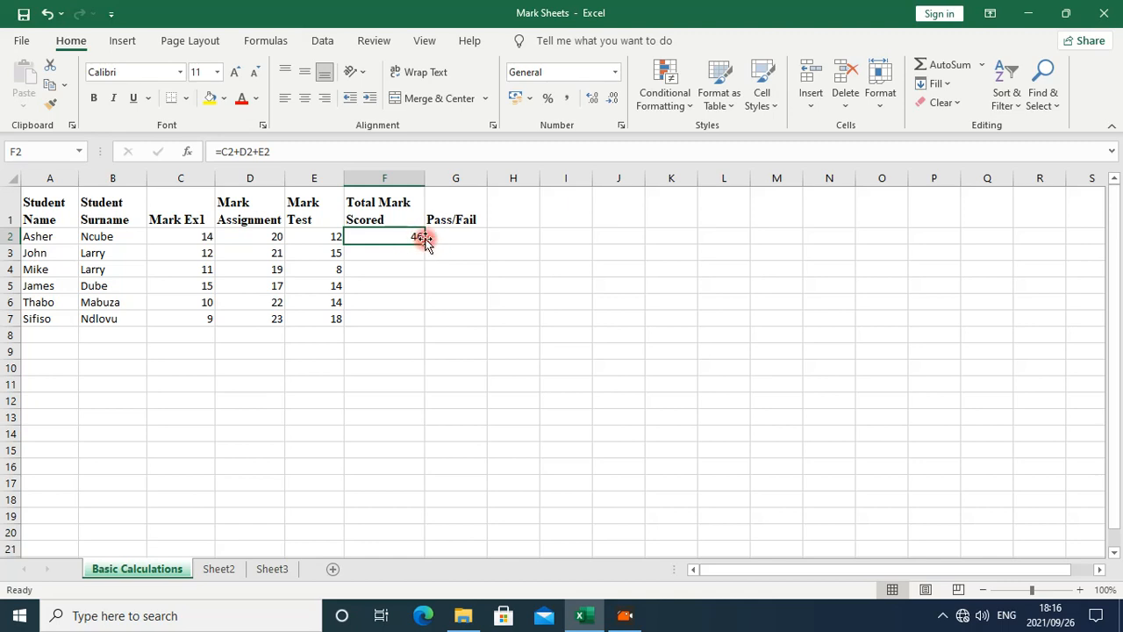
{"action": "left_click", "coordinate": [416, 237]}
{"action": "left_click_drag", "start_coordinate": [423, 245], "coordinate": [423, 245]}
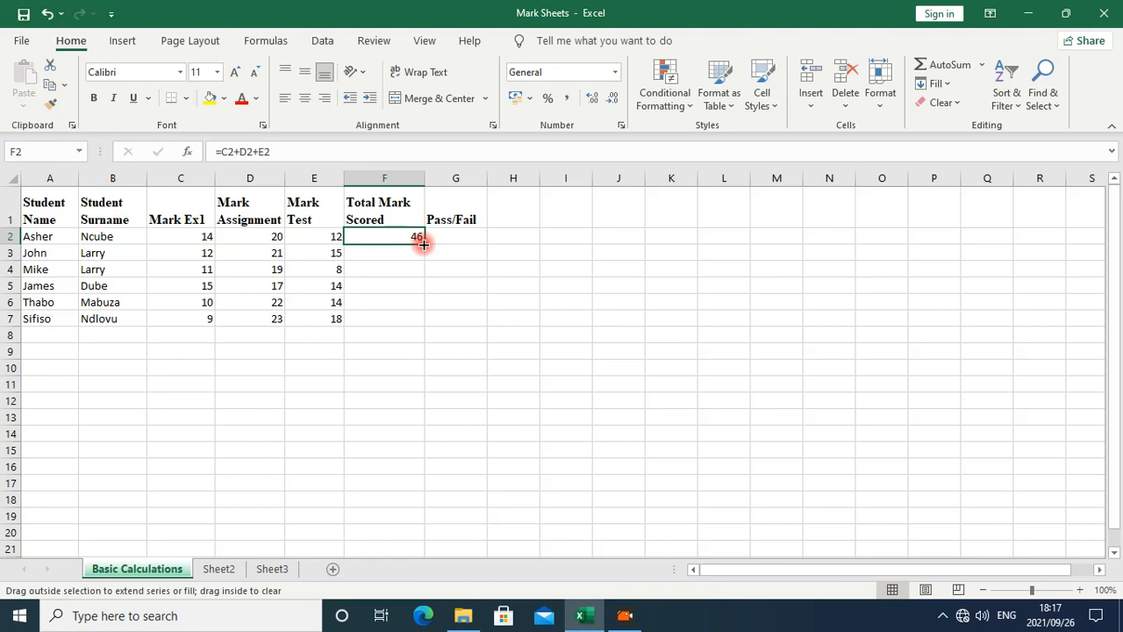
{"action": "left_click_drag", "start_coordinate": [423, 245], "coordinate": [419, 321]}
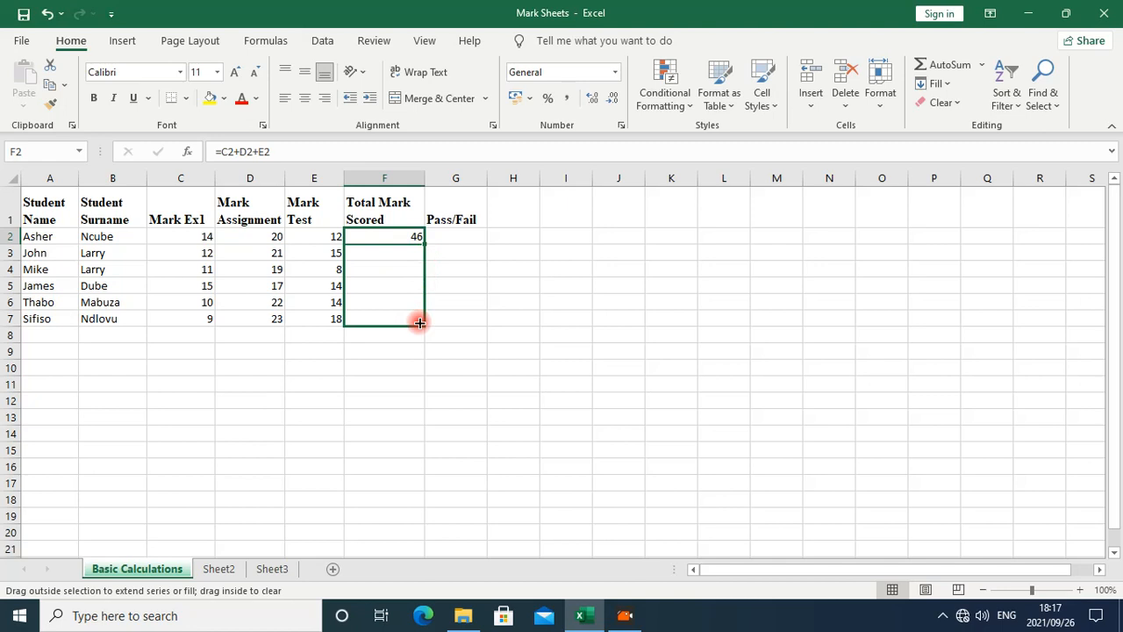
{"action": "left_click_drag", "start_coordinate": [420, 322], "coordinate": [418, 321]}
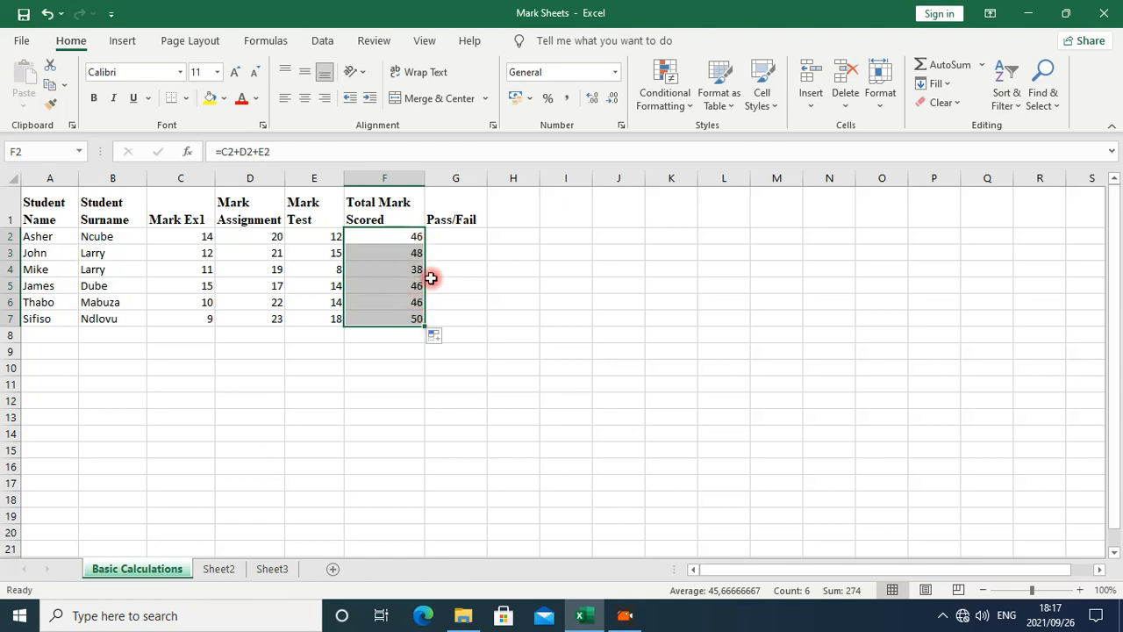
{"action": "left_click", "coordinate": [570, 289]}
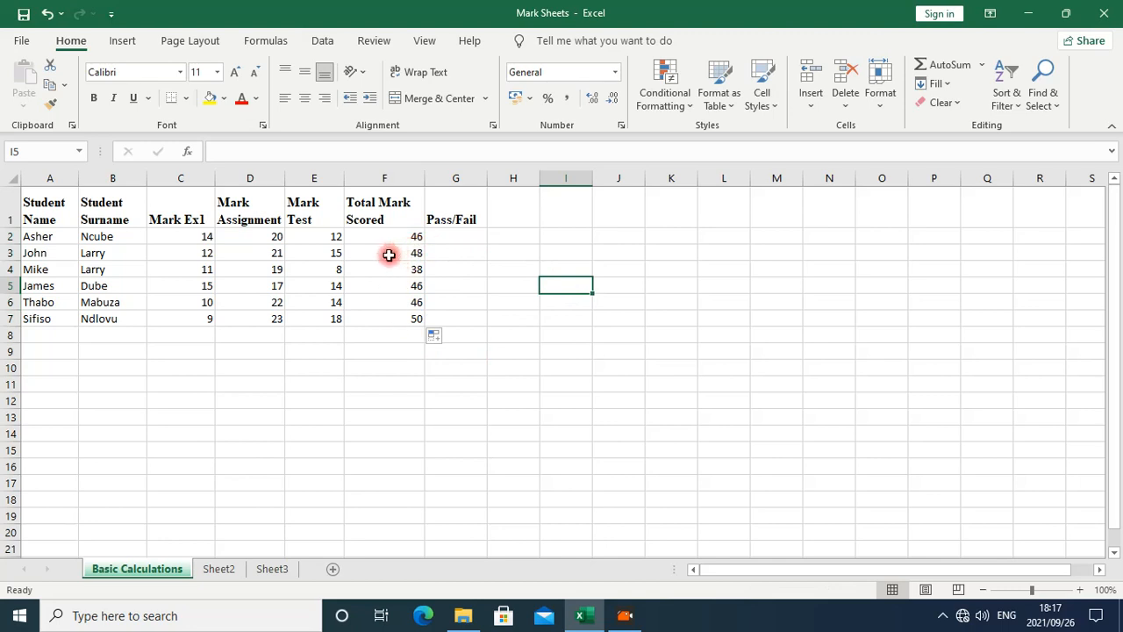
Check the copied formulas in cells F3 to F6 of the Total Mark Scored column.
{"action": "left_click", "coordinate": [389, 254]}
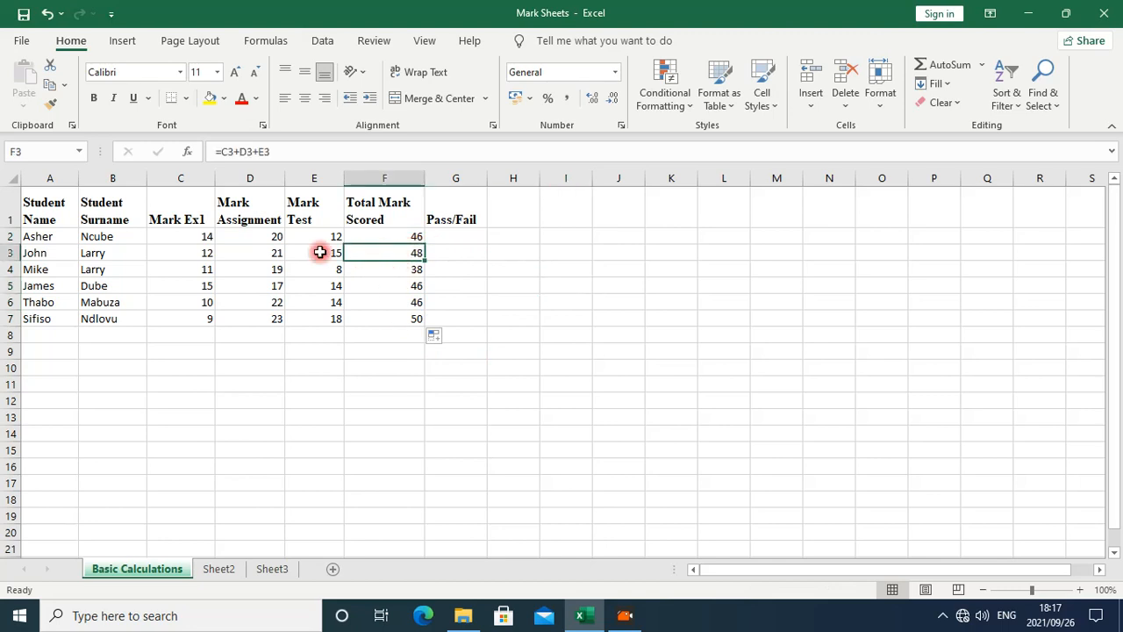
{"action": "left_click", "coordinate": [412, 269]}
{"action": "left_click", "coordinate": [412, 285]}
{"action": "left_click", "coordinate": [414, 302]}
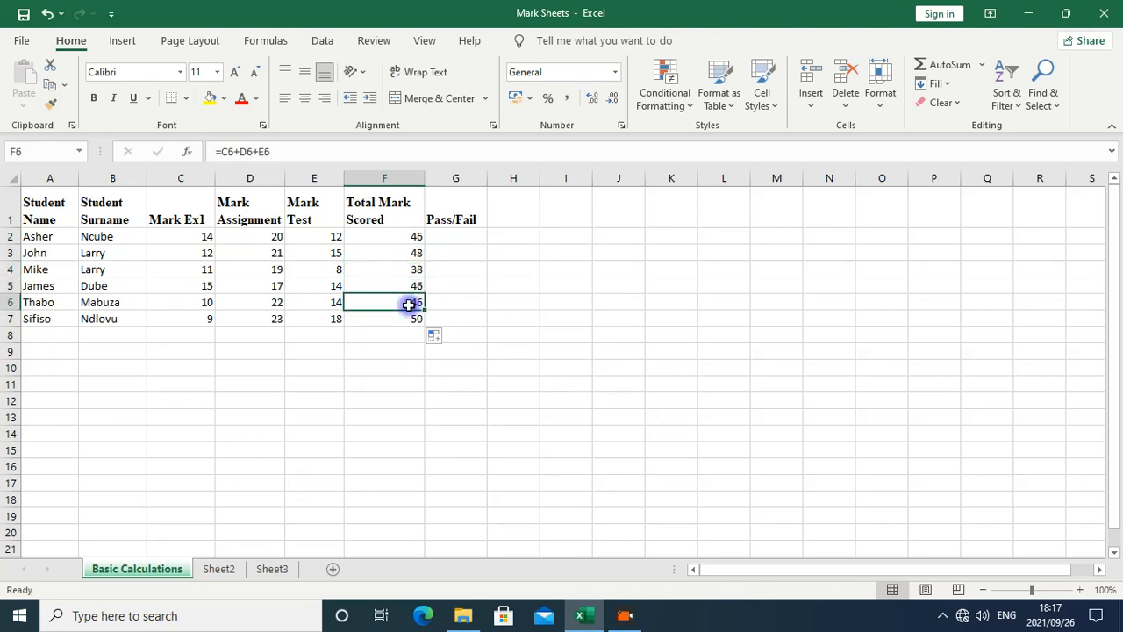
{"action": "left_click", "coordinate": [409, 254]}
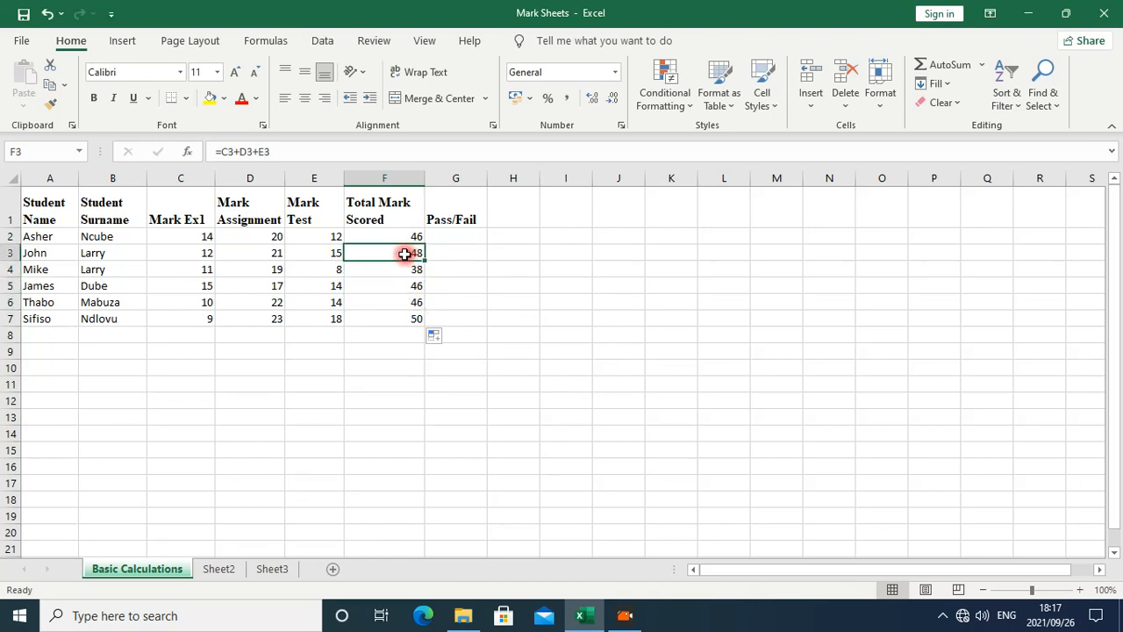
Check the addition formula behind each total in cells F2 to F7 of the Total Mark Scored column.
{"action": "left_click", "coordinate": [396, 237]}
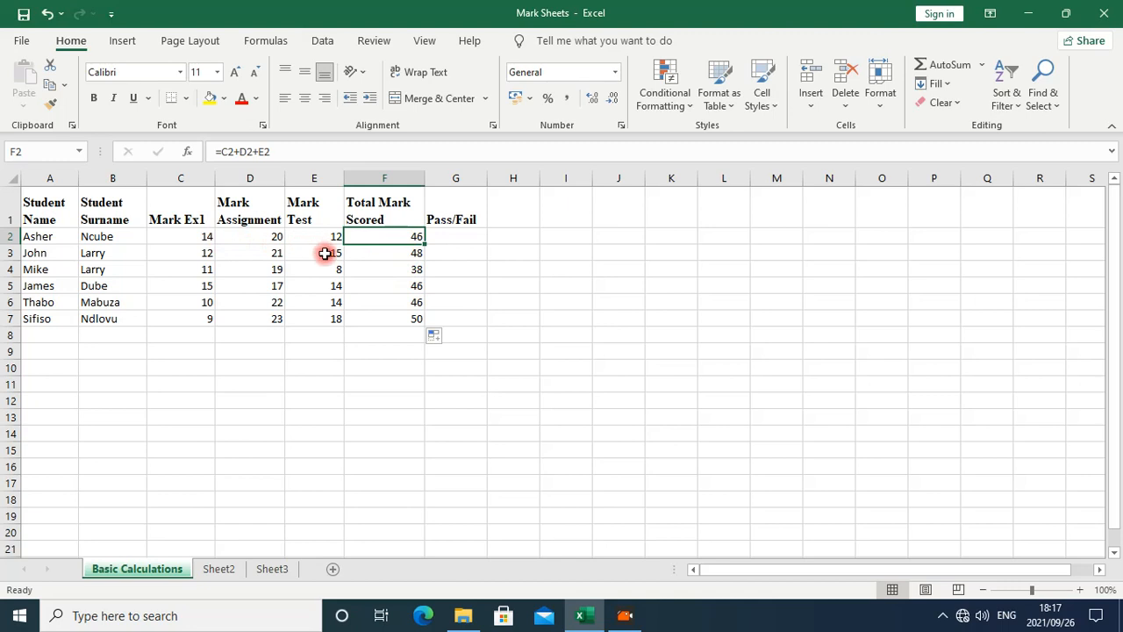
{"action": "left_click", "coordinate": [404, 255]}
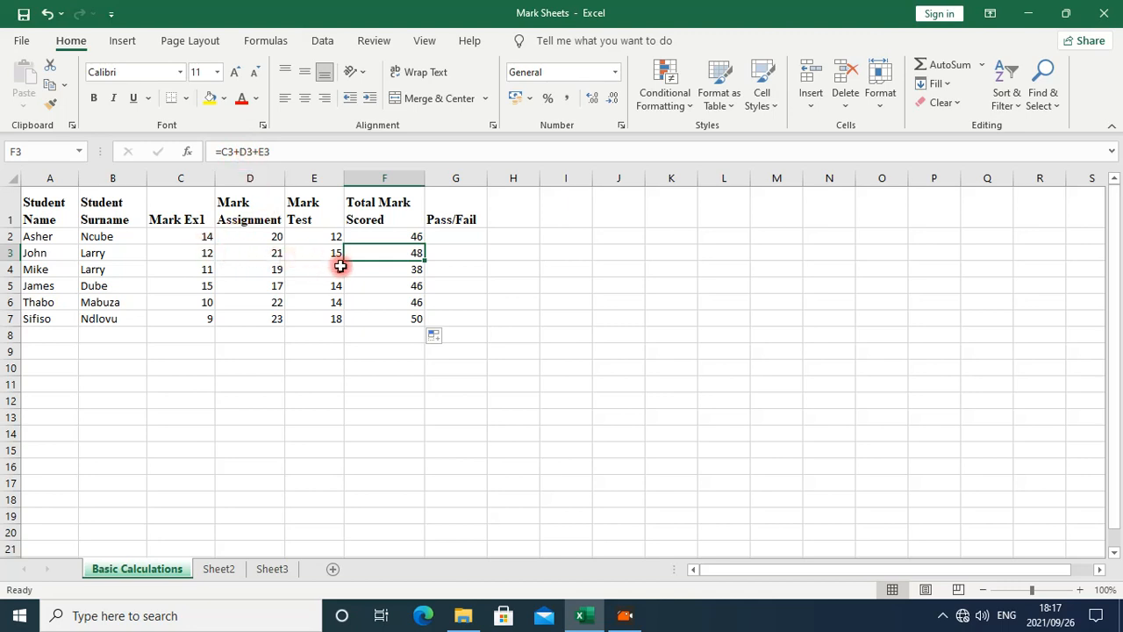
{"action": "left_click", "coordinate": [392, 271]}
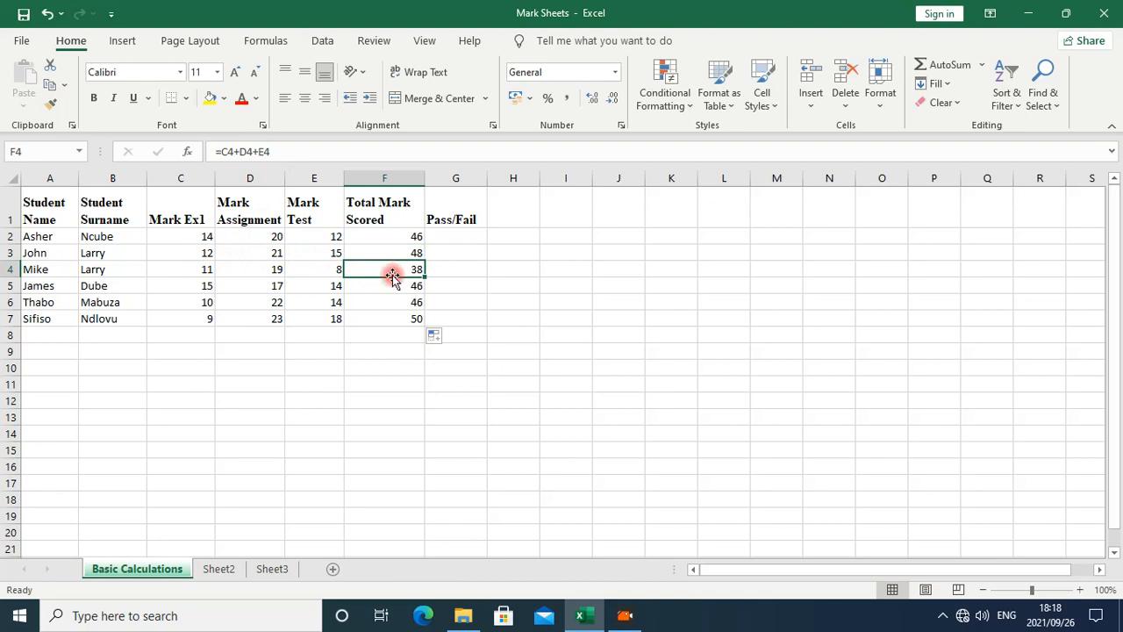
{"action": "left_click", "coordinate": [392, 287]}
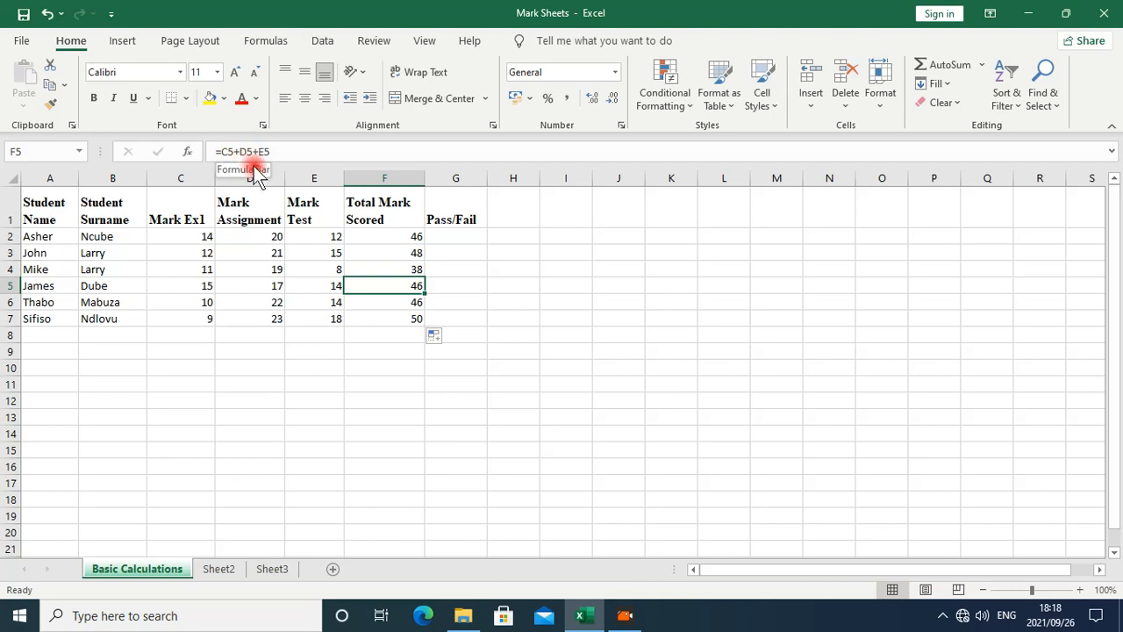
{"action": "left_click", "coordinate": [383, 302]}
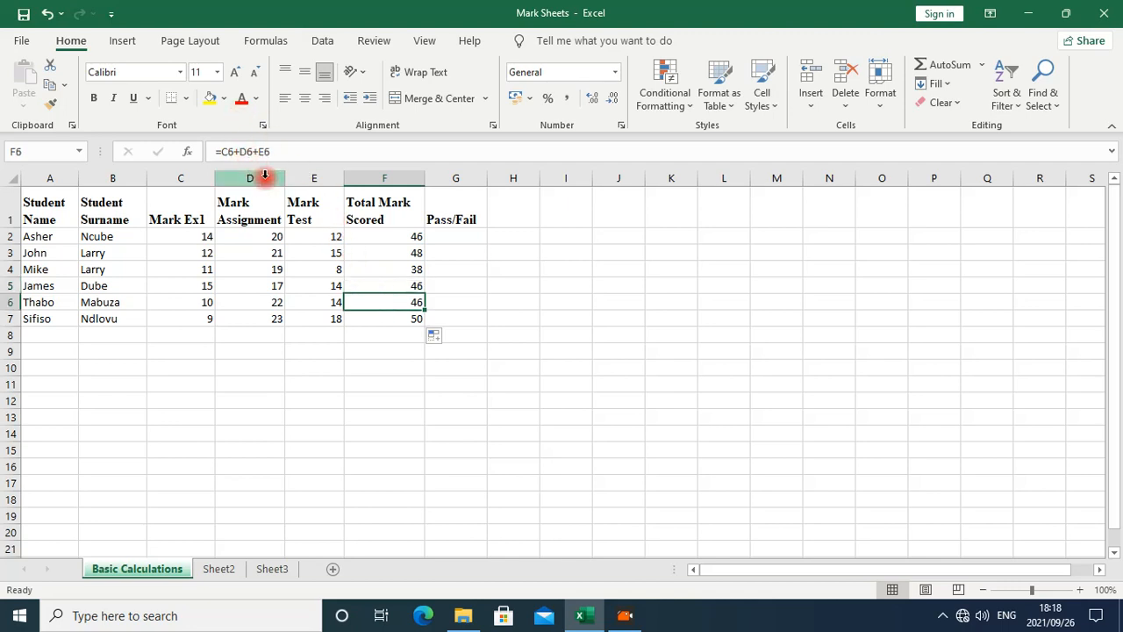
{"action": "left_click", "coordinate": [385, 316]}
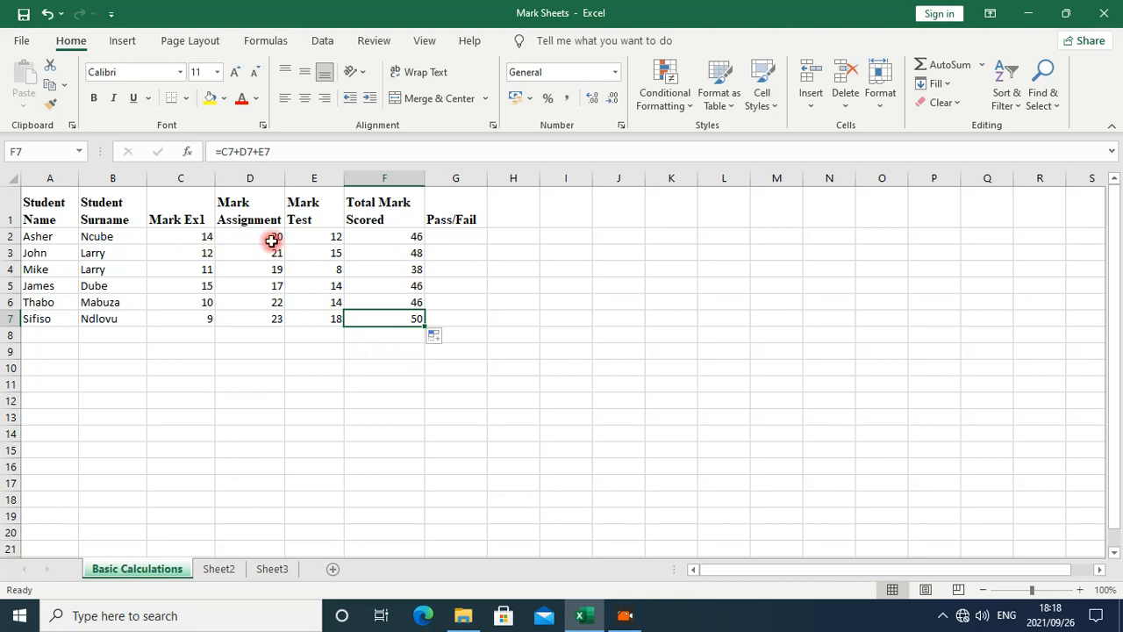
Clear the totals in cells F2 to F7 of the Total Mark Scored column.
{"action": "left_click", "coordinate": [412, 242]}
{"action": "left_click_drag", "start_coordinate": [415, 243], "coordinate": [409, 318]}
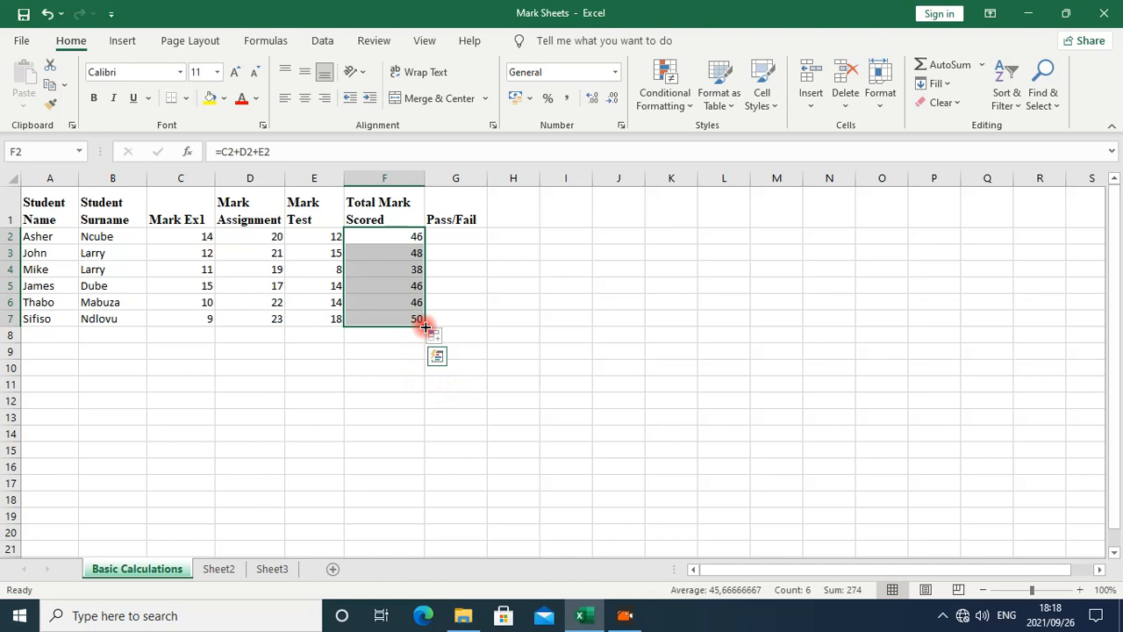
{"action": "left_click_drag", "start_coordinate": [426, 327], "coordinate": [422, 235]}
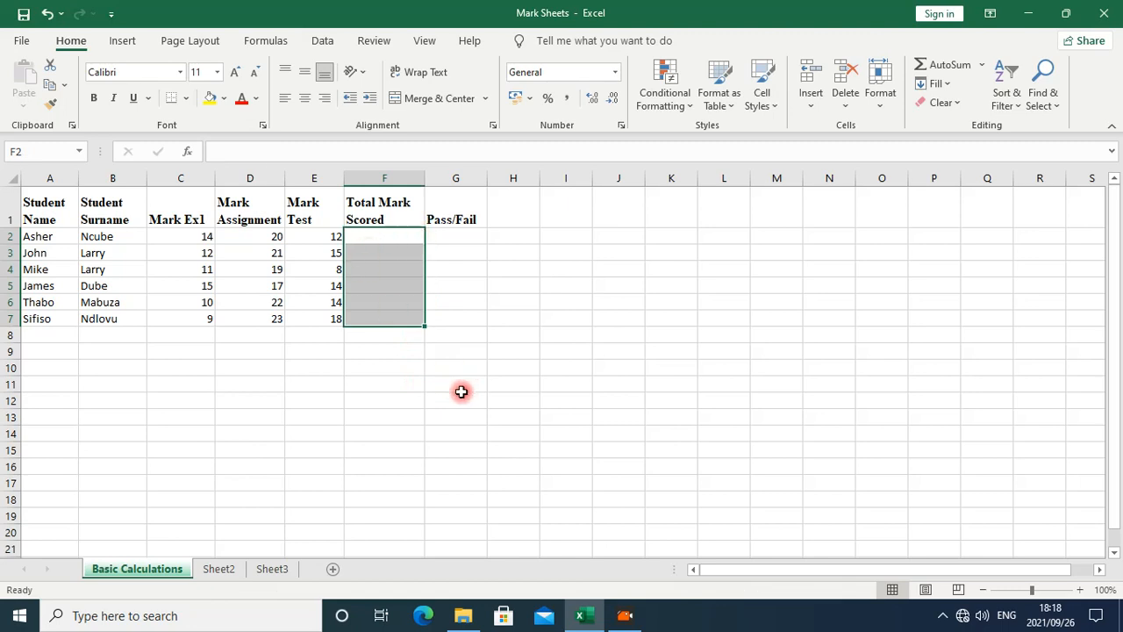
{"action": "left_click", "coordinate": [542, 354]}
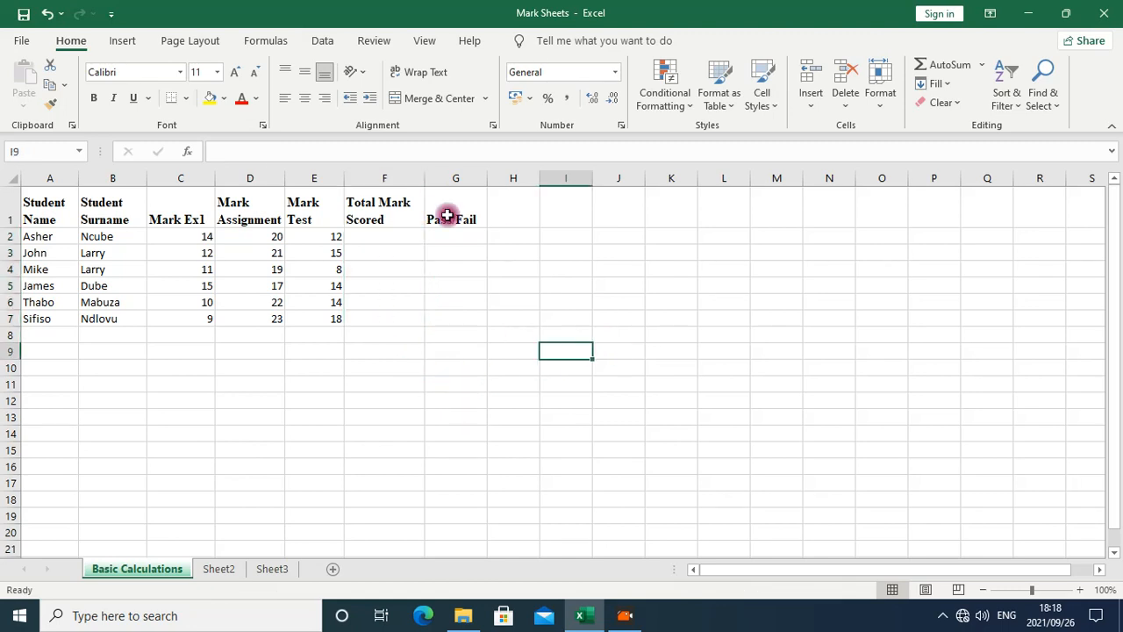
Enter the first student's total in cell F2 with typed marks as =14+20+12.
{"action": "left_click", "coordinate": [388, 238]}
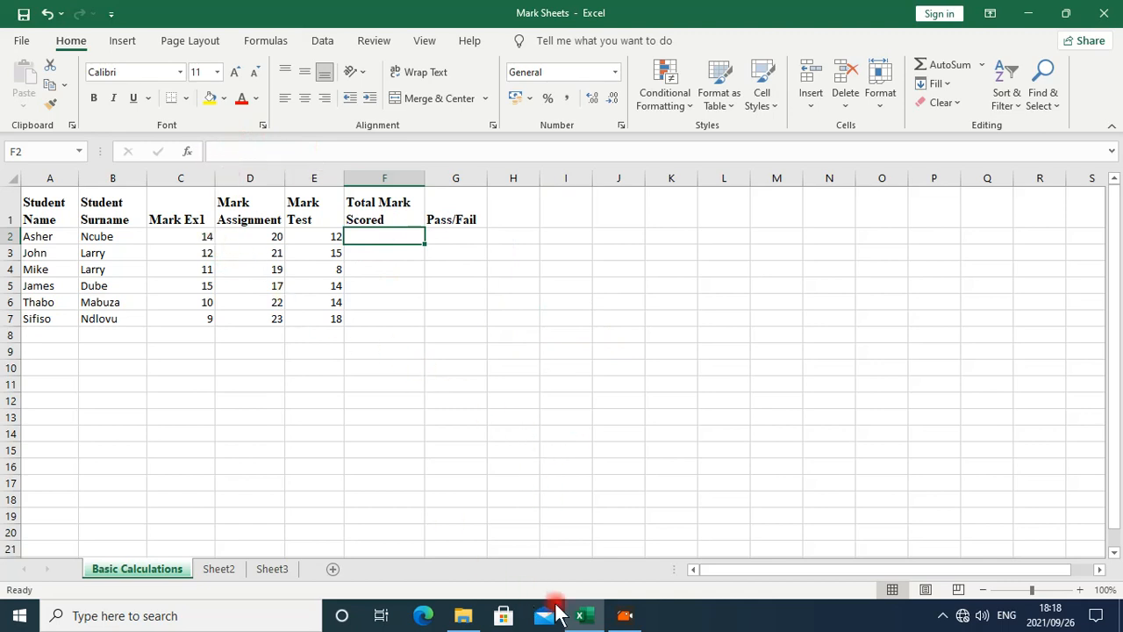
{"action": "type", "text": "=14+20+12"}
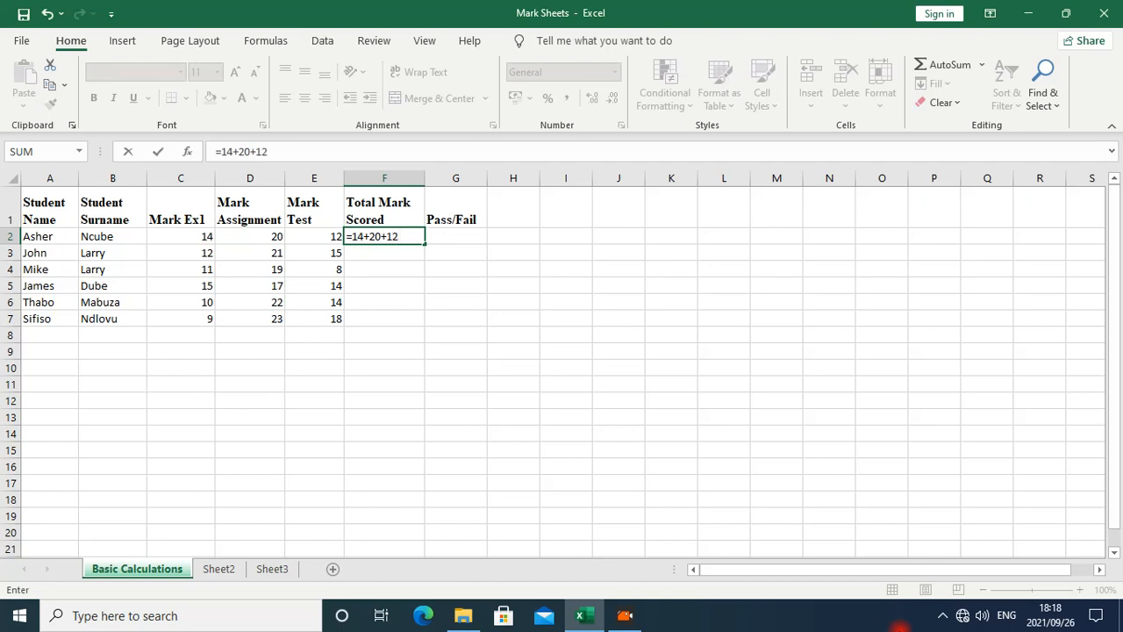
{"action": "key", "text": "Return"}
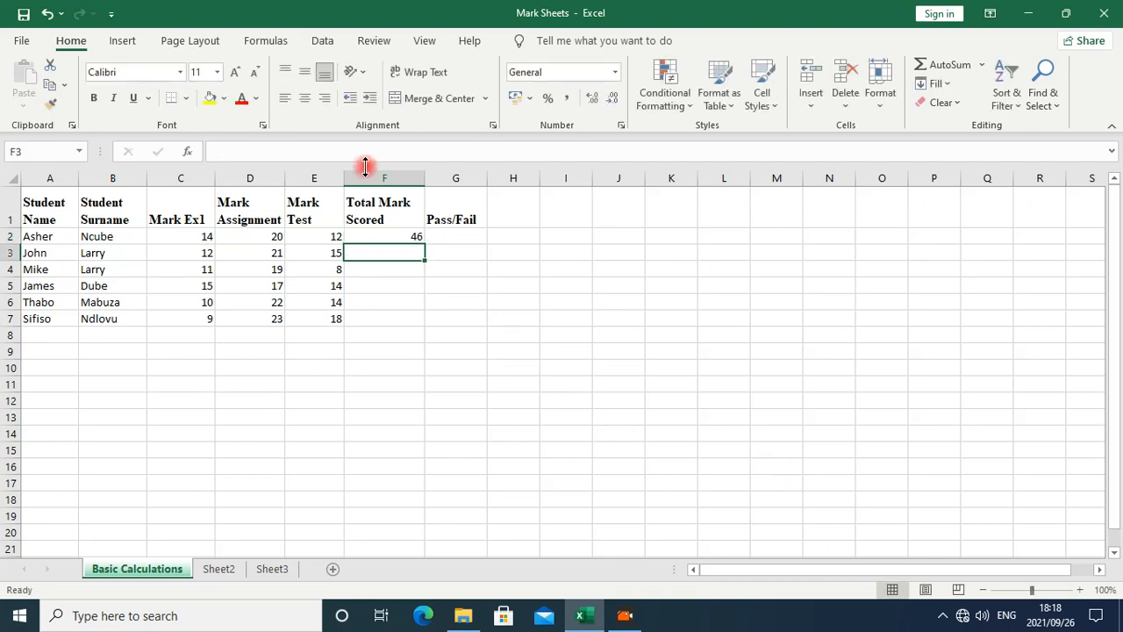
Inspect the fixed-number formula in cell F2 and fill it down through F7.
{"action": "left_click", "coordinate": [409, 234]}
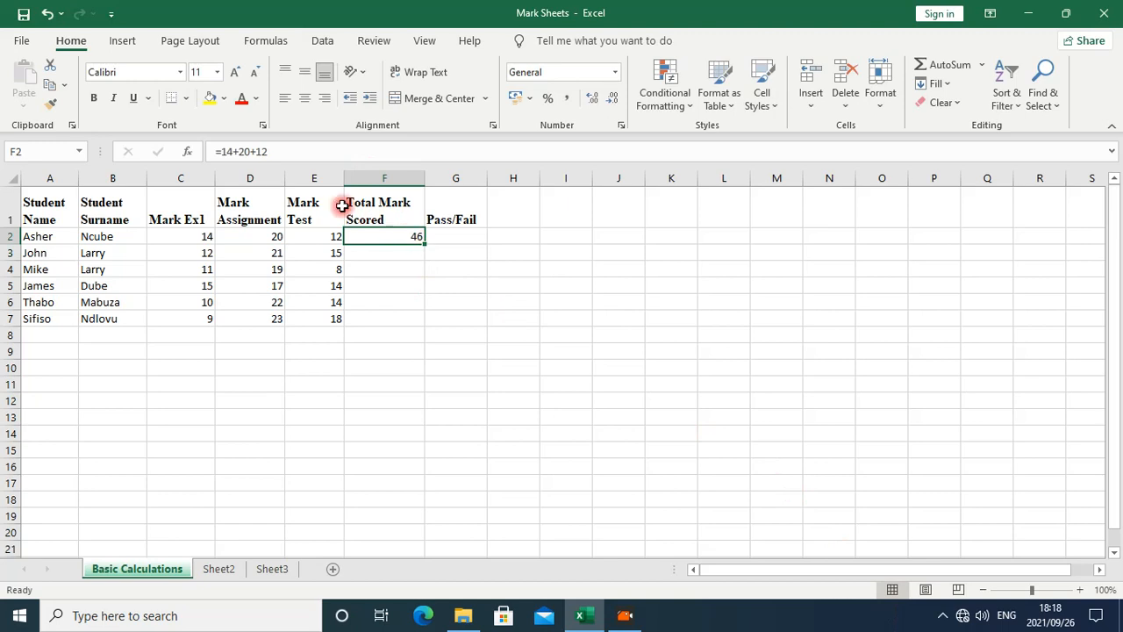
{"action": "left_click", "coordinate": [263, 153]}
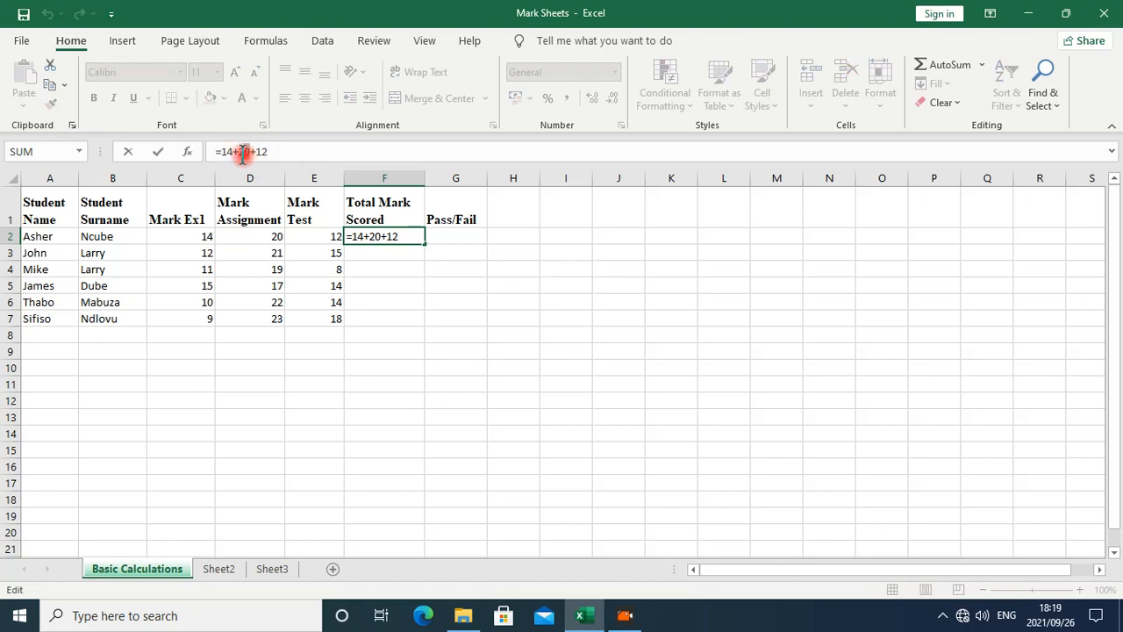
{"action": "key", "text": "Return"}
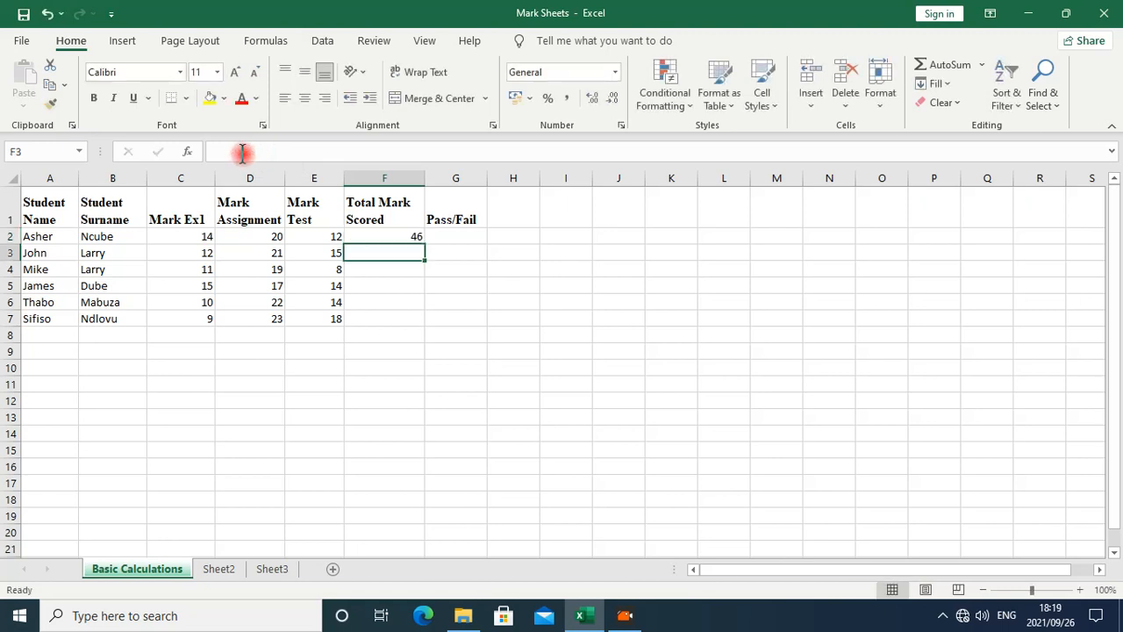
{"action": "left_click", "coordinate": [378, 238]}
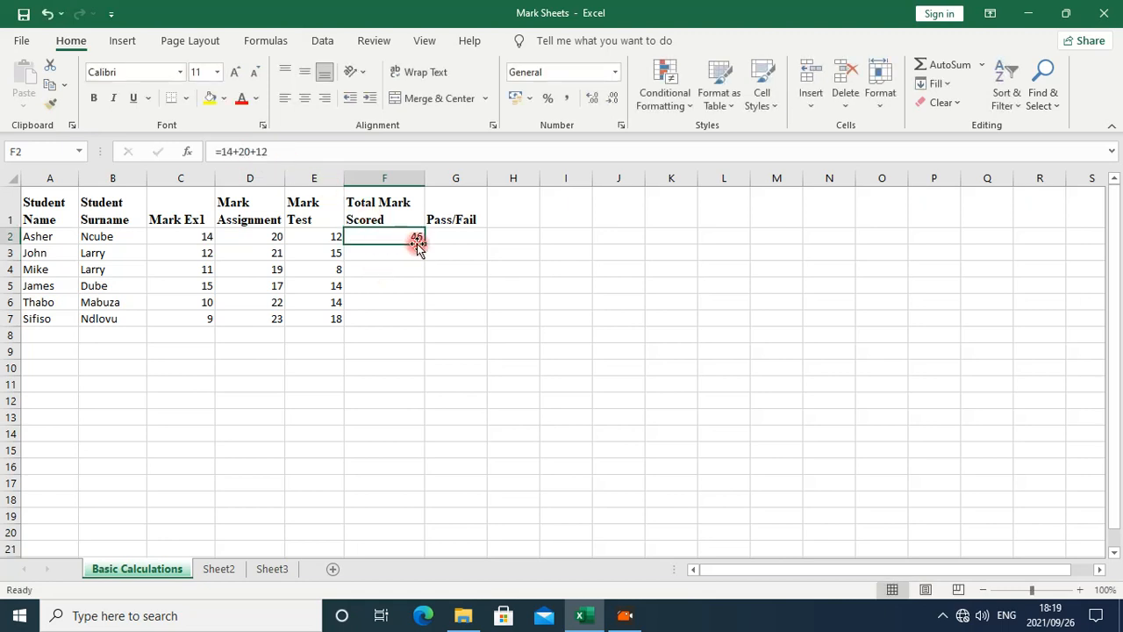
{"action": "left_click_drag", "start_coordinate": [423, 243], "coordinate": [418, 322]}
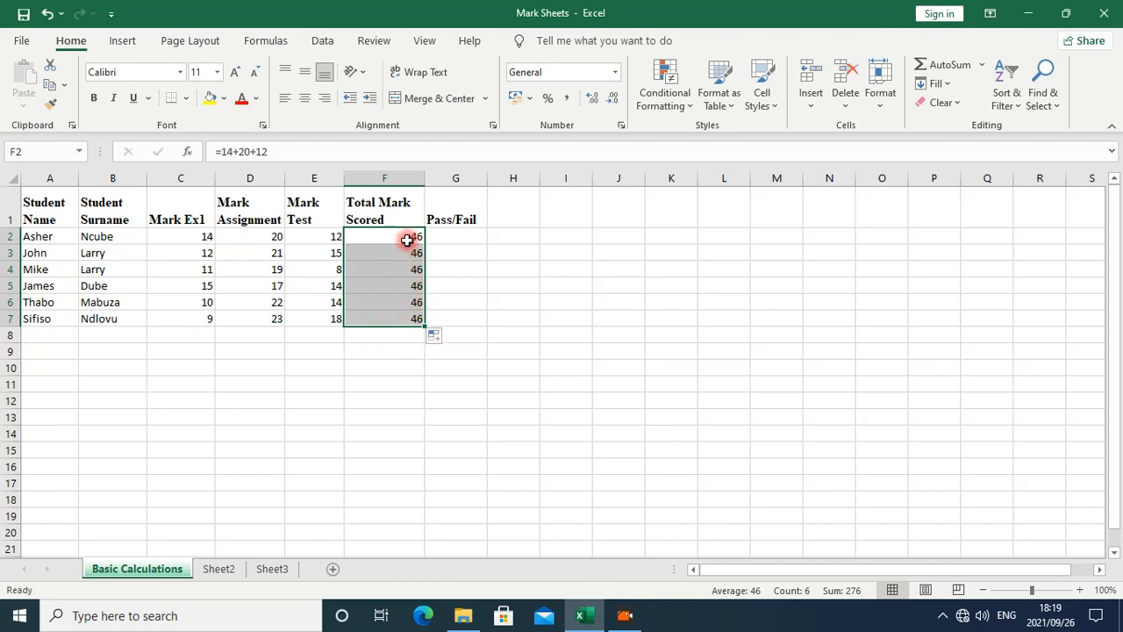
Fill the Pass/Fail heading from cell G1 across through Q1.
{"action": "left_click", "coordinate": [471, 220]}
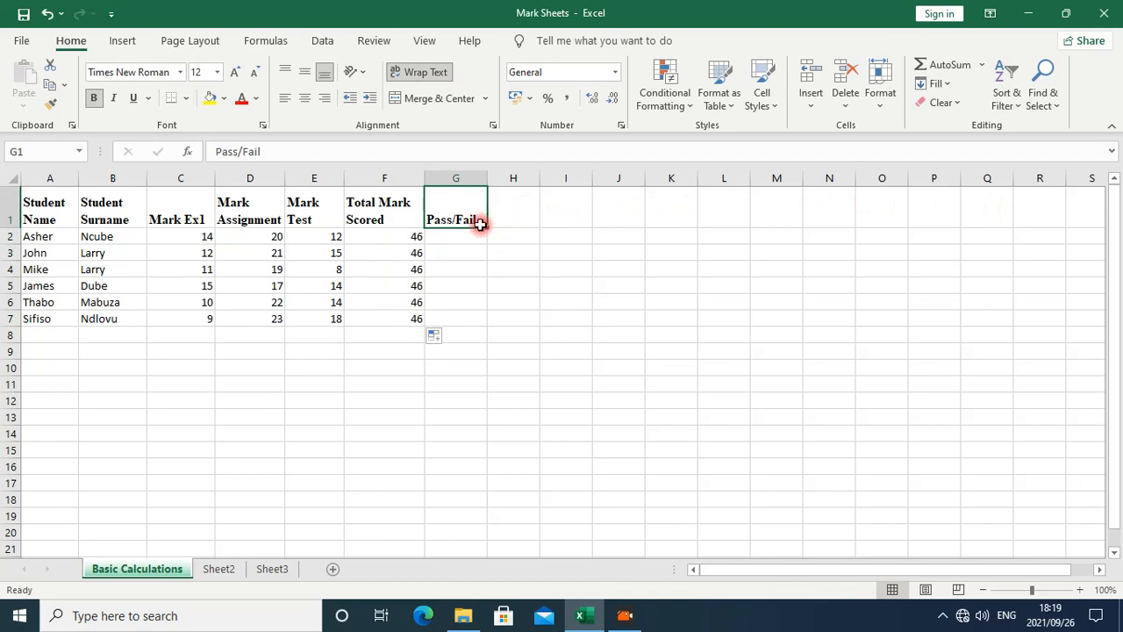
{"action": "left_click_drag", "start_coordinate": [488, 225], "coordinate": [1000, 230]}
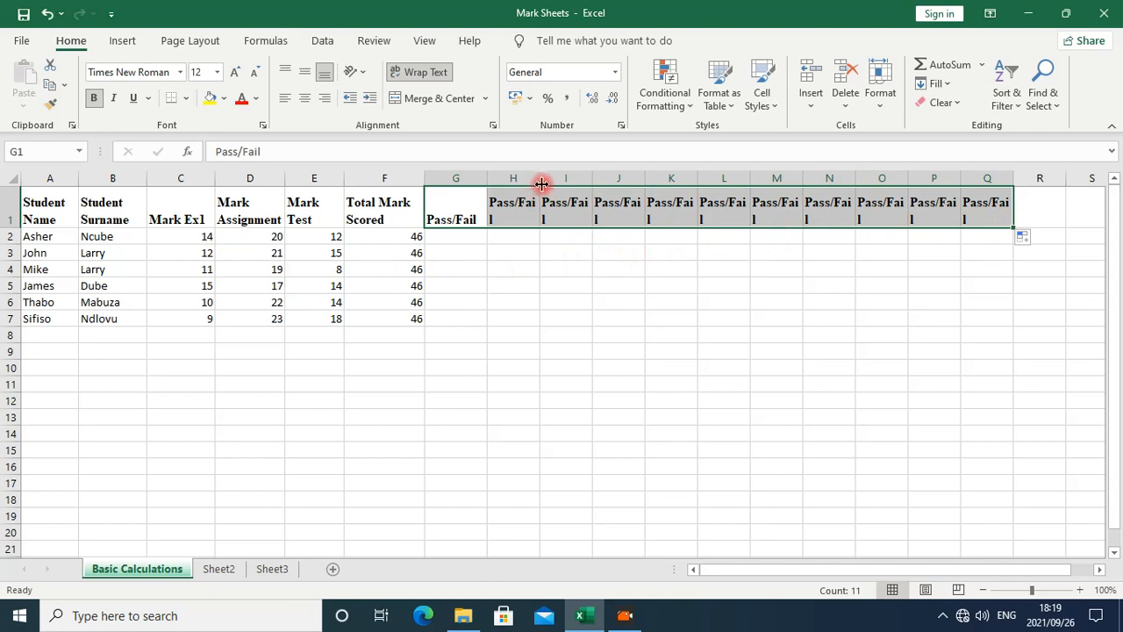
Widen column H to fit its heading on one line, and clear the copied headings in H1 to Q1.
{"action": "left_click_drag", "start_coordinate": [542, 178], "coordinate": [541, 178]}
{"action": "left_click_drag", "start_coordinate": [539, 179], "coordinate": [548, 179]}
{"action": "left_click", "coordinate": [614, 179]}
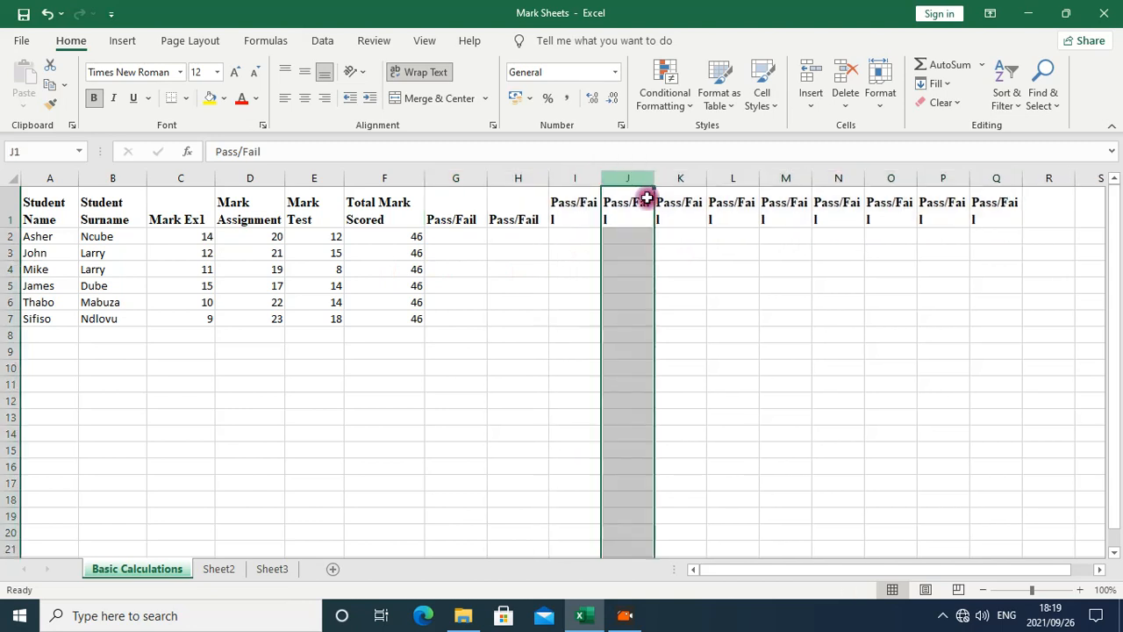
{"action": "left_click_drag", "start_coordinate": [517, 215], "coordinate": [489, 222]}
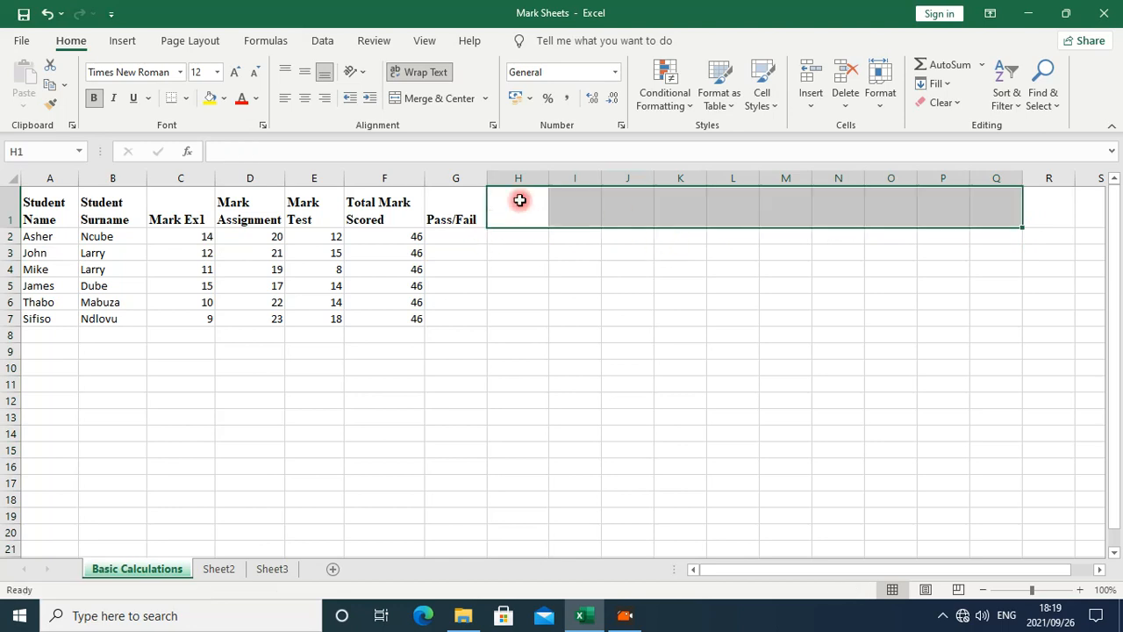
Replace the formula in cell F2 with the cell-reference formula =C2+D2+E2.
{"action": "left_click", "coordinate": [408, 239]}
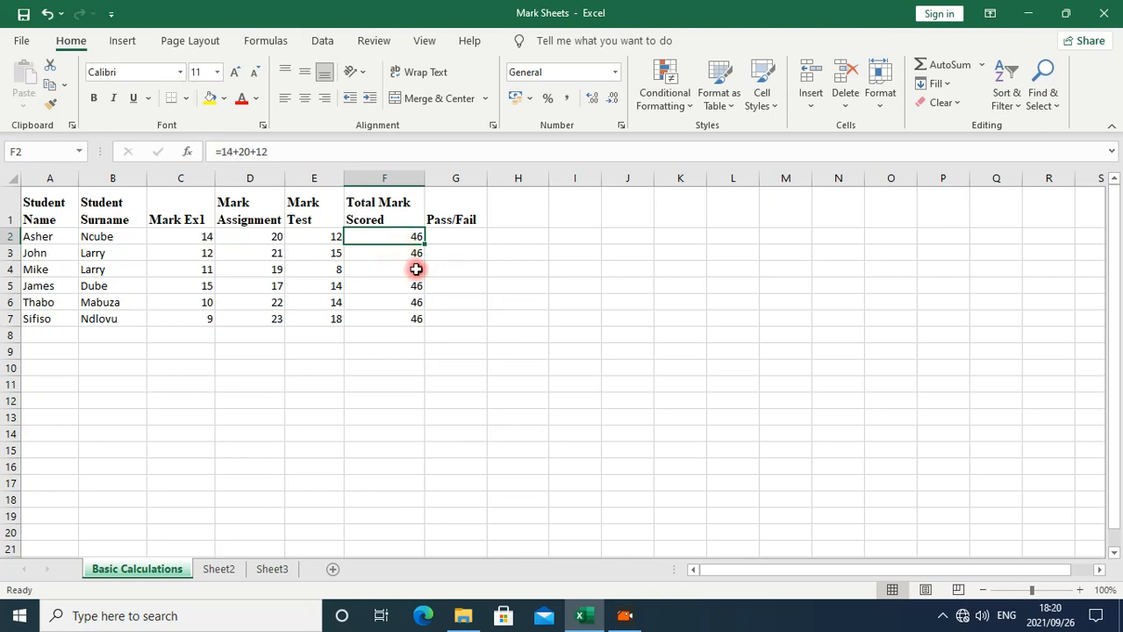
{"action": "type", "text": "="}
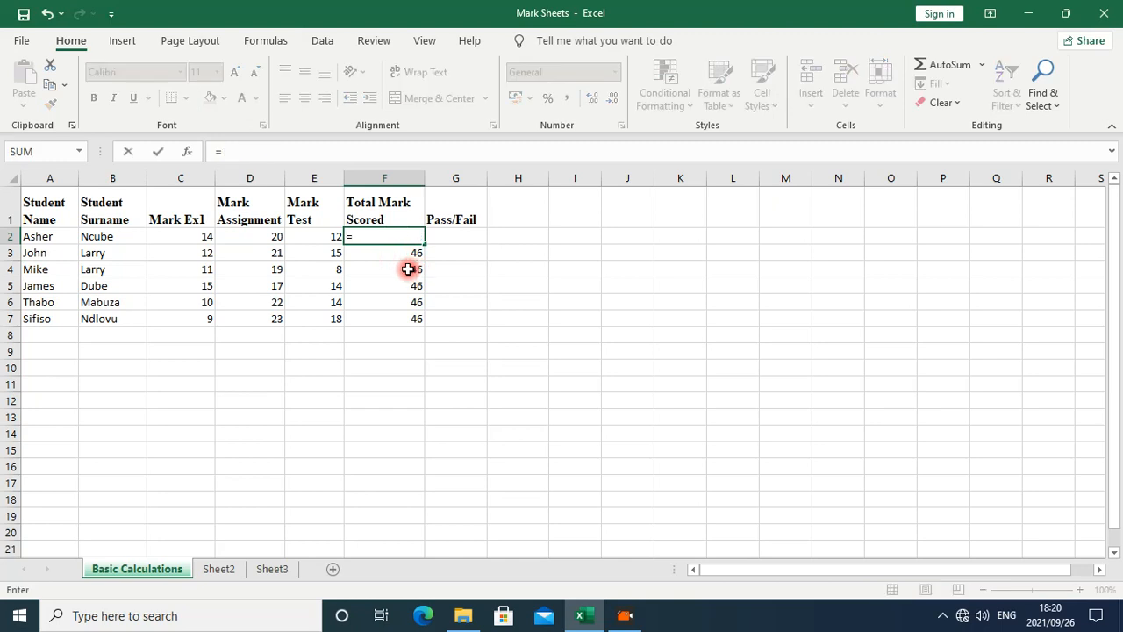
{"action": "left_click", "coordinate": [207, 234]}
{"action": "type", "text": "+"}
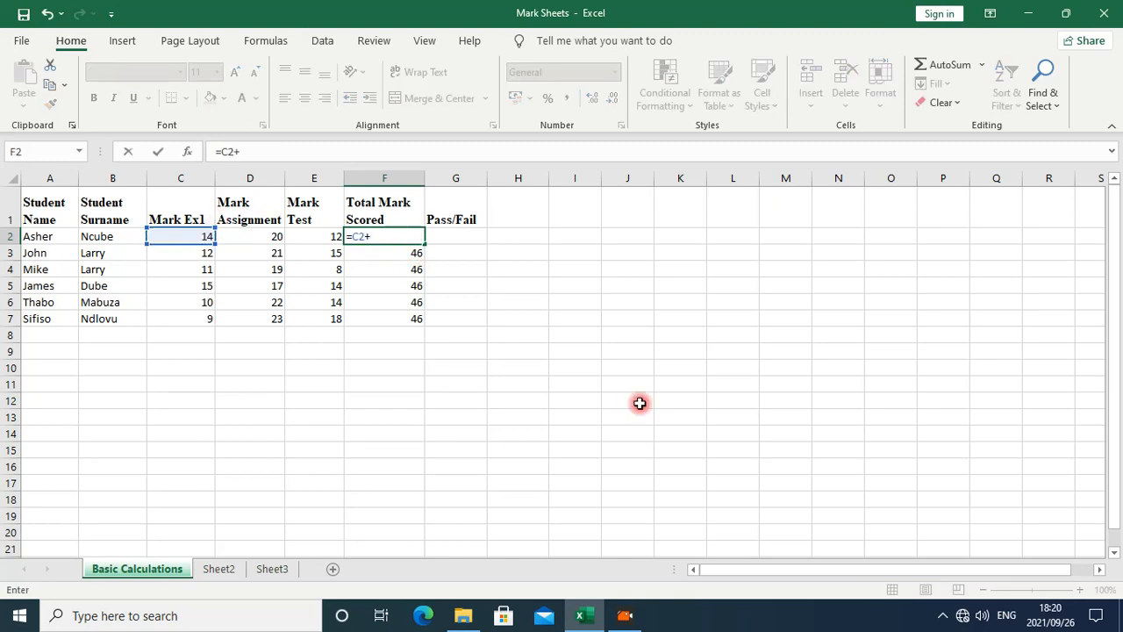
{"action": "left_click", "coordinate": [263, 237]}
{"action": "type", "text": "+"}
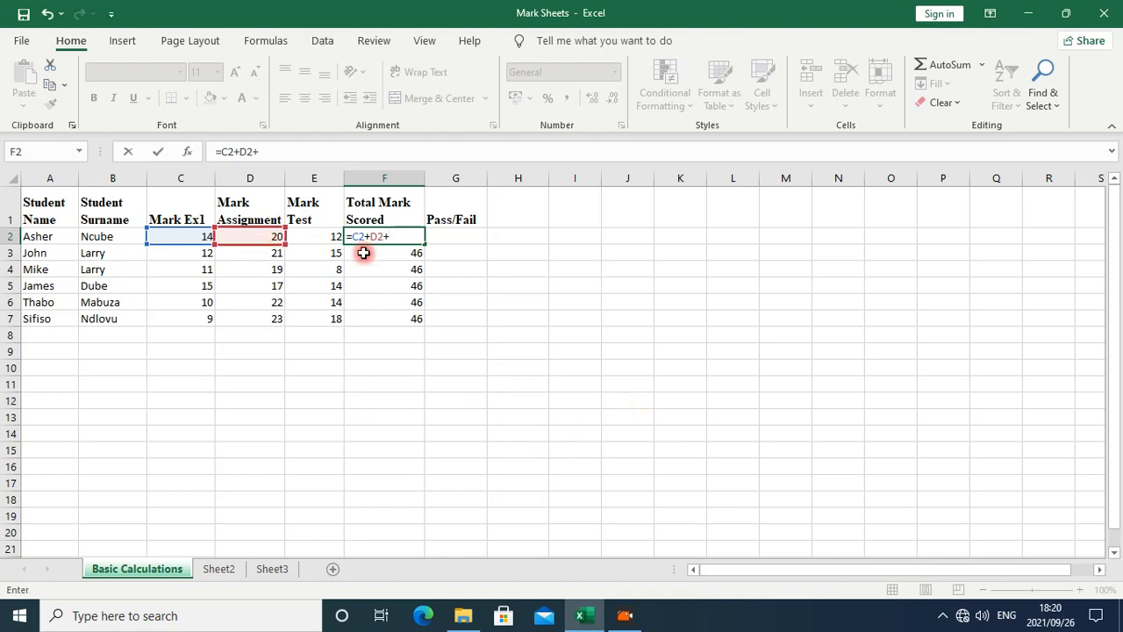
{"action": "left_click", "coordinate": [314, 236]}
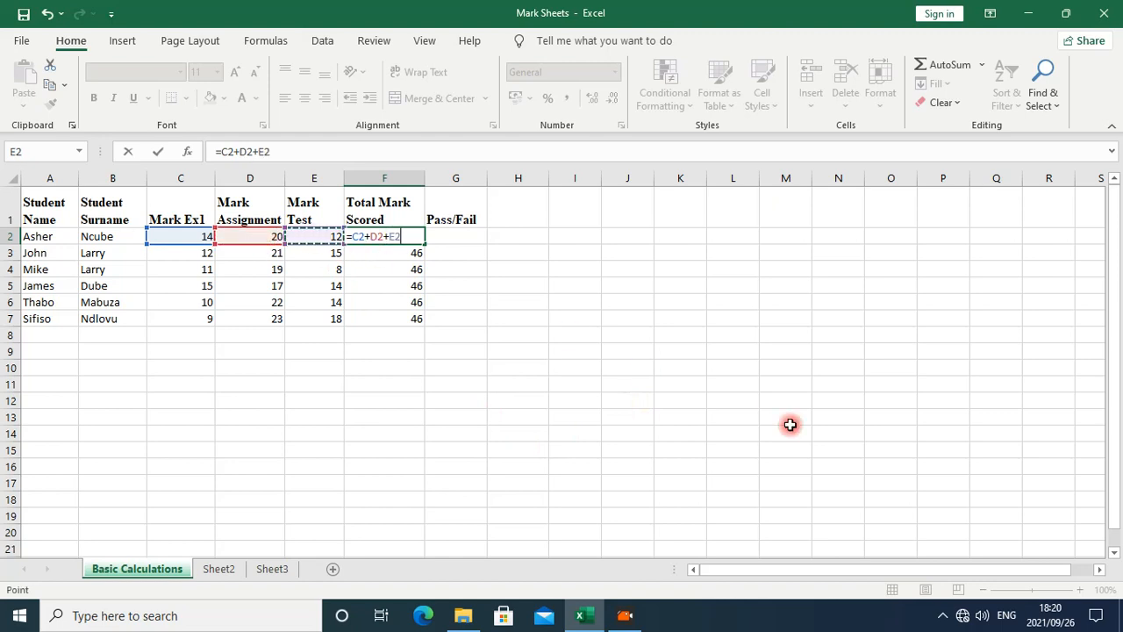
{"action": "key", "text": "Return"}
Fill the cell-reference formula from F2 down through F7 for the other students.
{"action": "left_click", "coordinate": [409, 238]}
{"action": "left_click_drag", "start_coordinate": [425, 247], "coordinate": [424, 323]}
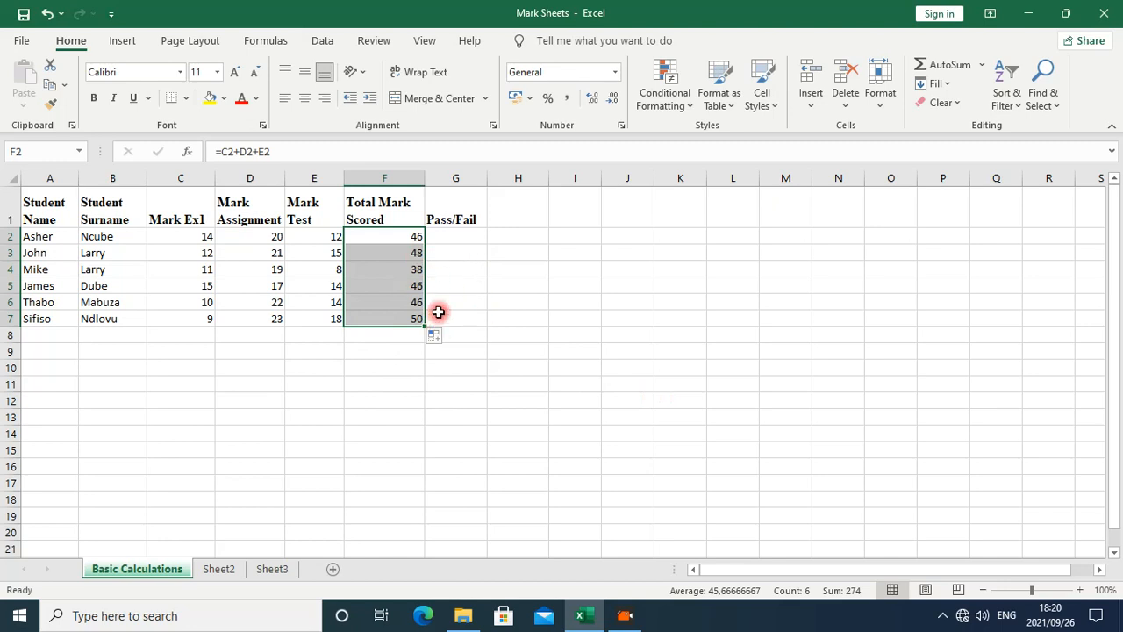
{"action": "left_click", "coordinate": [409, 351]}
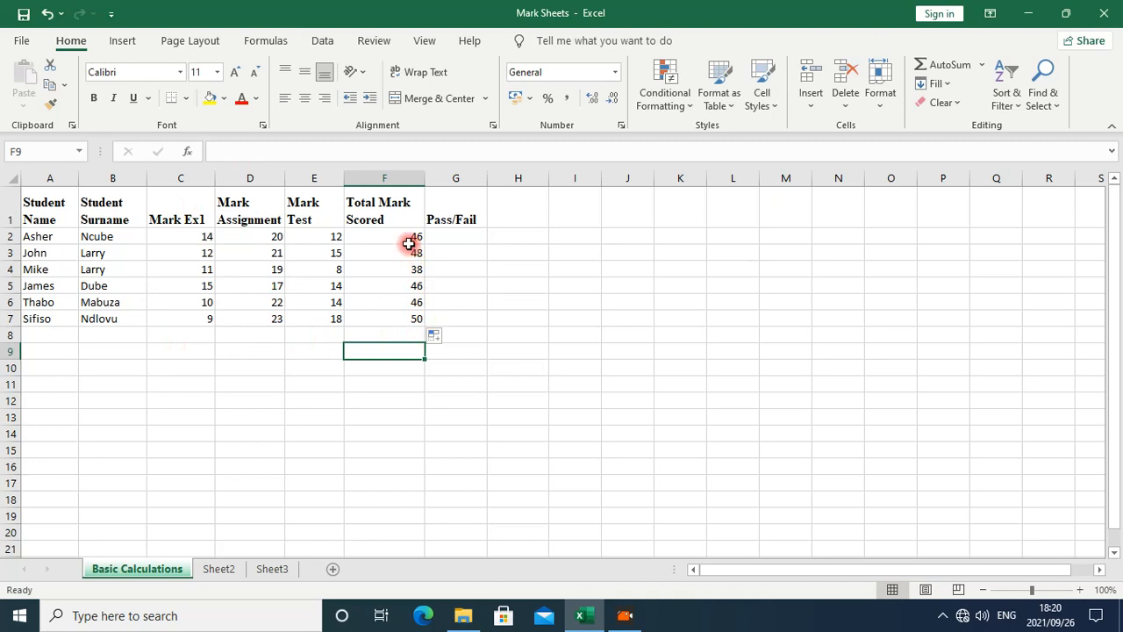
Delete the cell-reference totals from F2 to F7, leaving the Total Mark Scored heading in place.
{"action": "left_click_drag", "start_coordinate": [408, 239], "coordinate": [414, 320]}
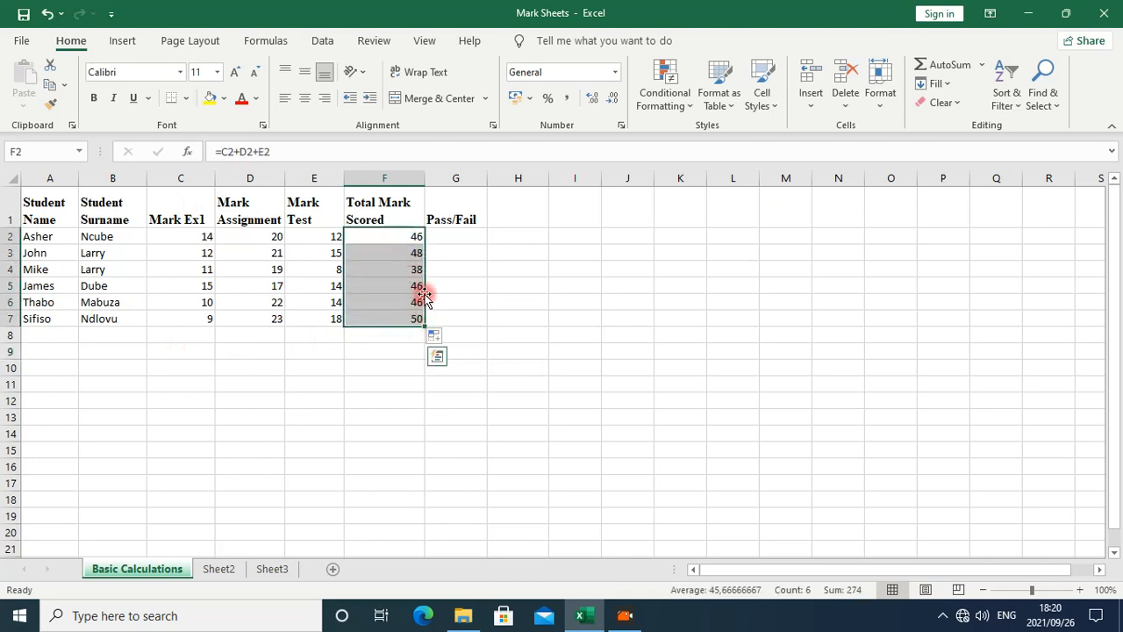
{"action": "key", "text": "Delete"}
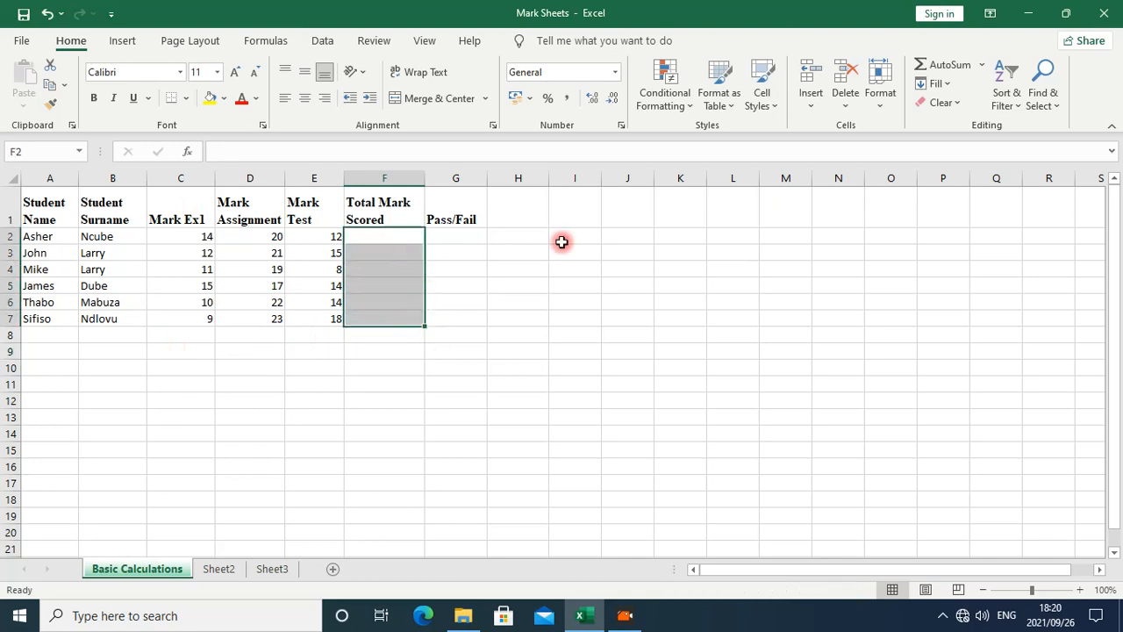
{"action": "left_click", "coordinate": [665, 339]}
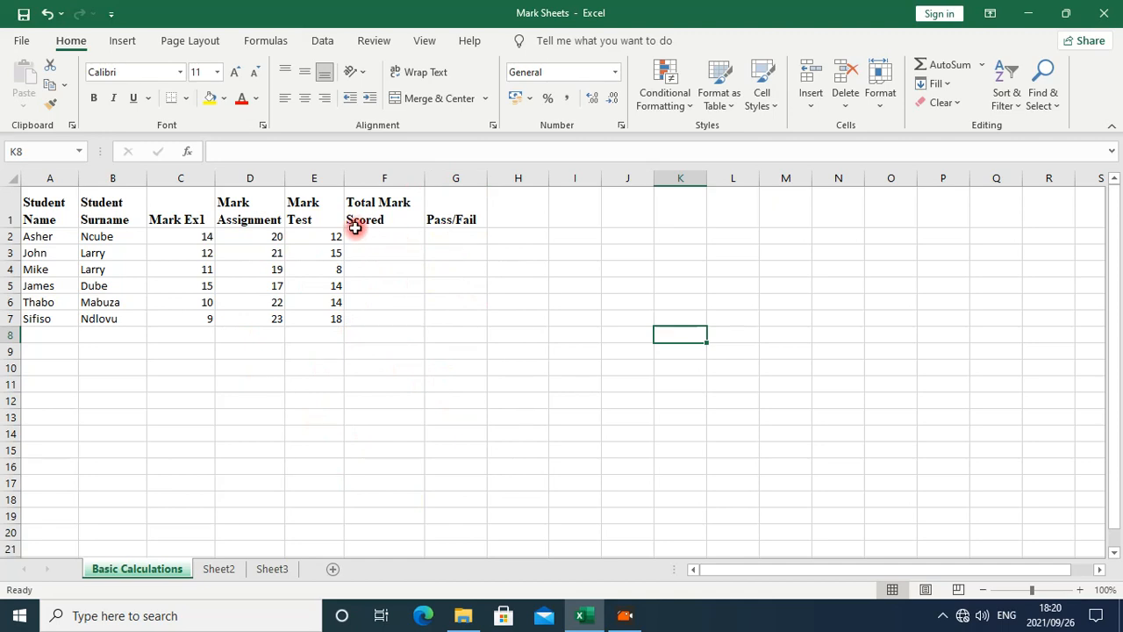
Start inserting a function in cell F2 and search the available functions for "sum".
{"action": "left_click", "coordinate": [389, 239]}
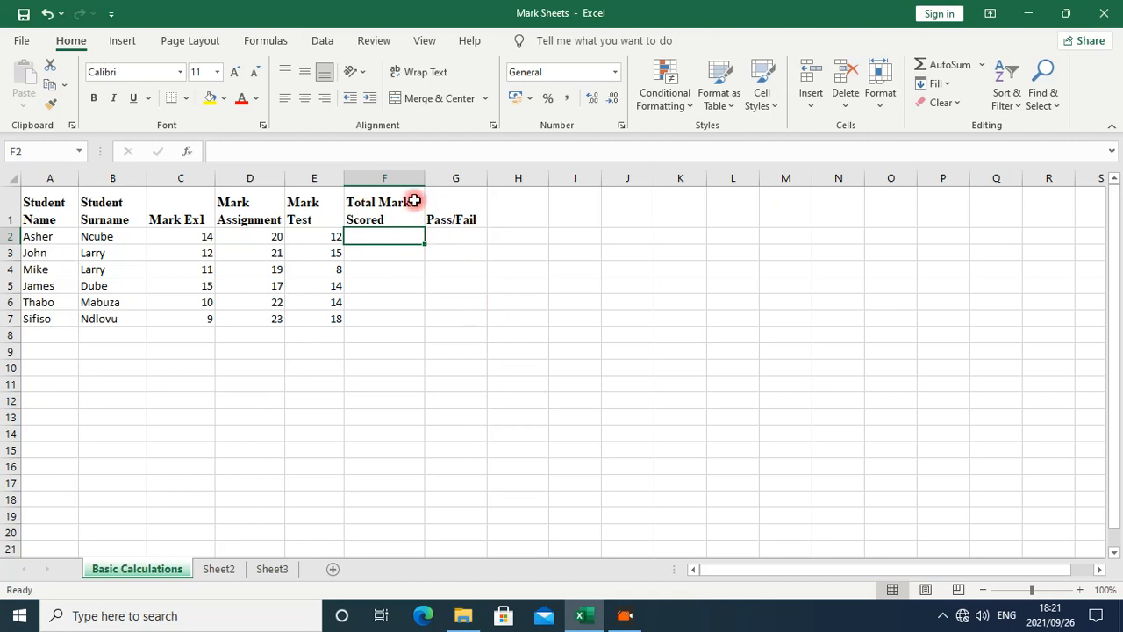
{"action": "left_click", "coordinate": [272, 42]}
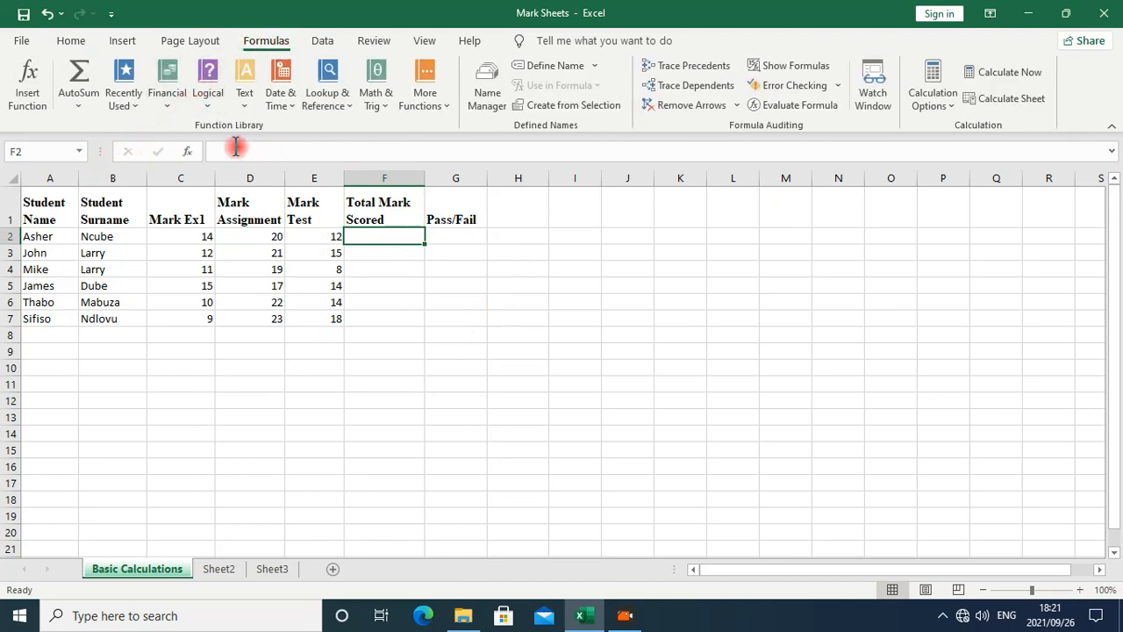
{"action": "left_click", "coordinate": [34, 99]}
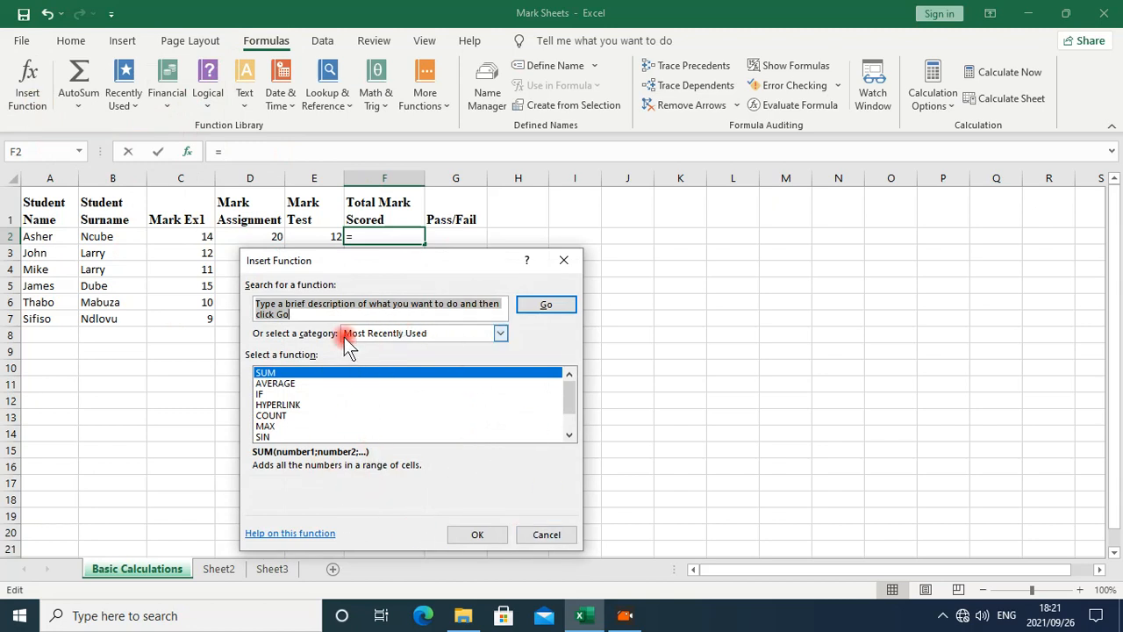
{"action": "type", "text": "sum"}
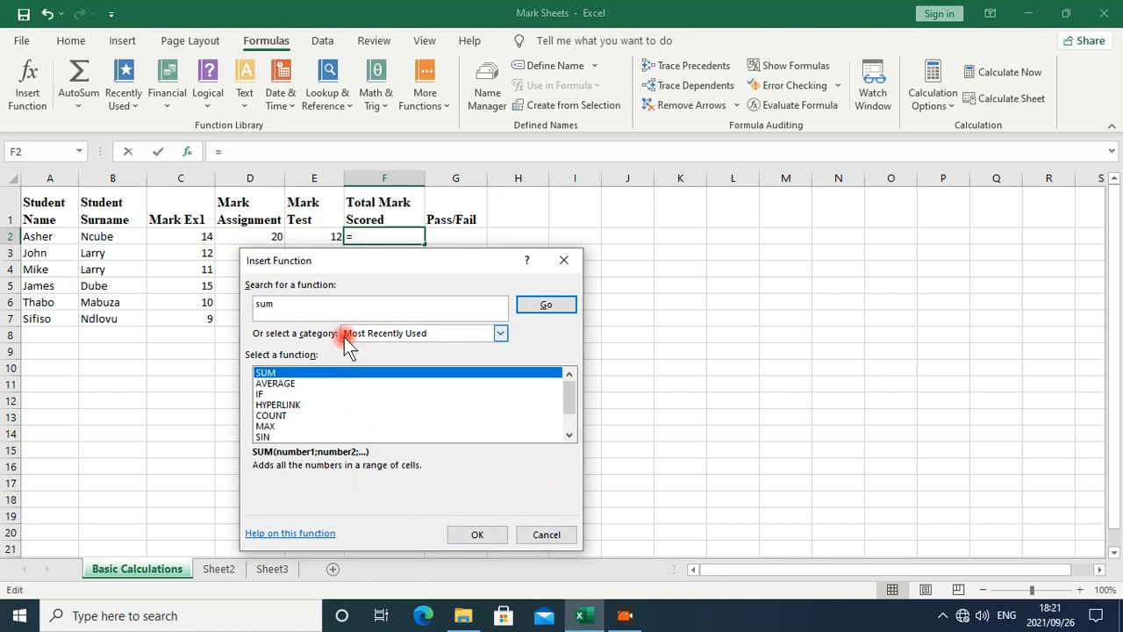
{"action": "left_click", "coordinate": [548, 304]}
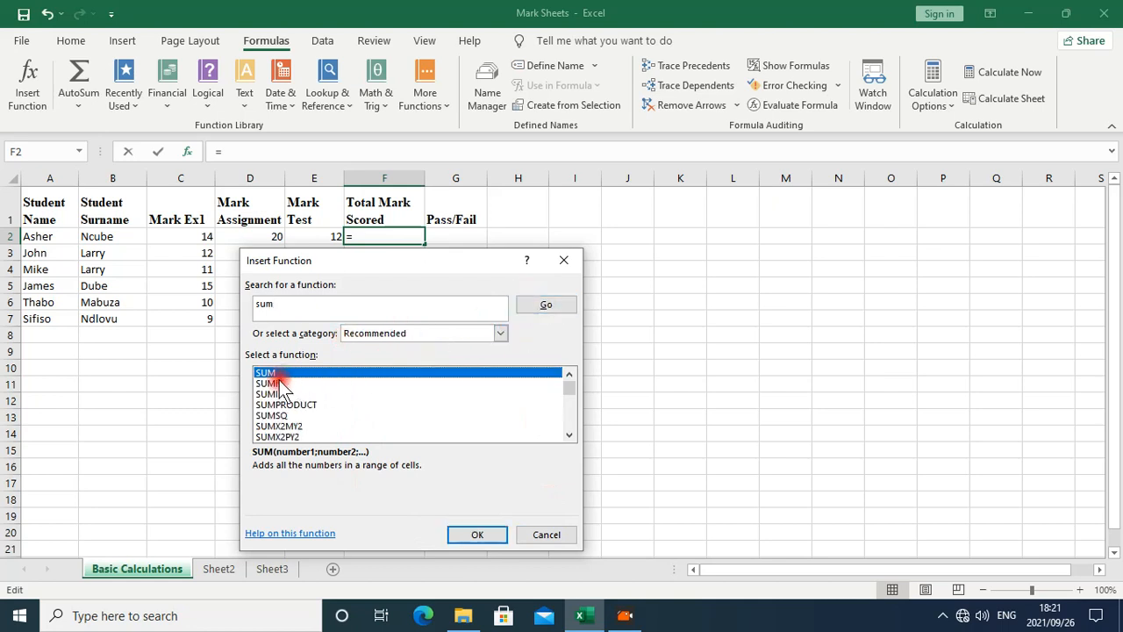
Clear the function search, find SUM in the Math & Trig category instead, and cancel without inserting it.
{"action": "left_click_drag", "start_coordinate": [309, 301], "coordinate": [261, 301]}
{"action": "key", "text": "BackSpace"}
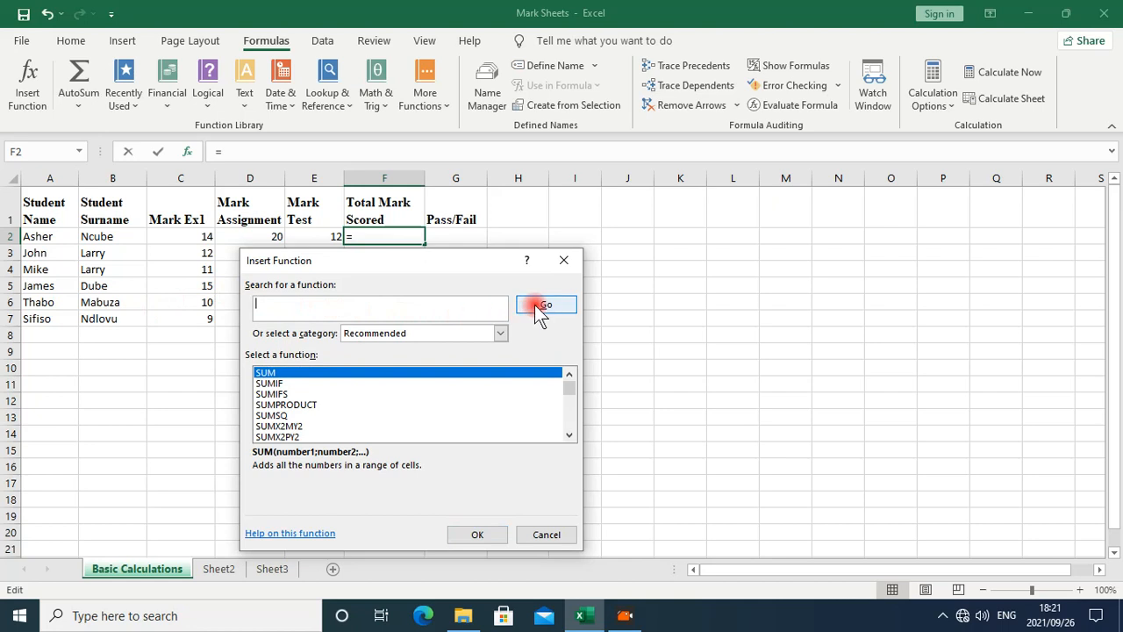
{"action": "key", "text": "BackSpace"}
{"action": "left_click", "coordinate": [536, 304]}
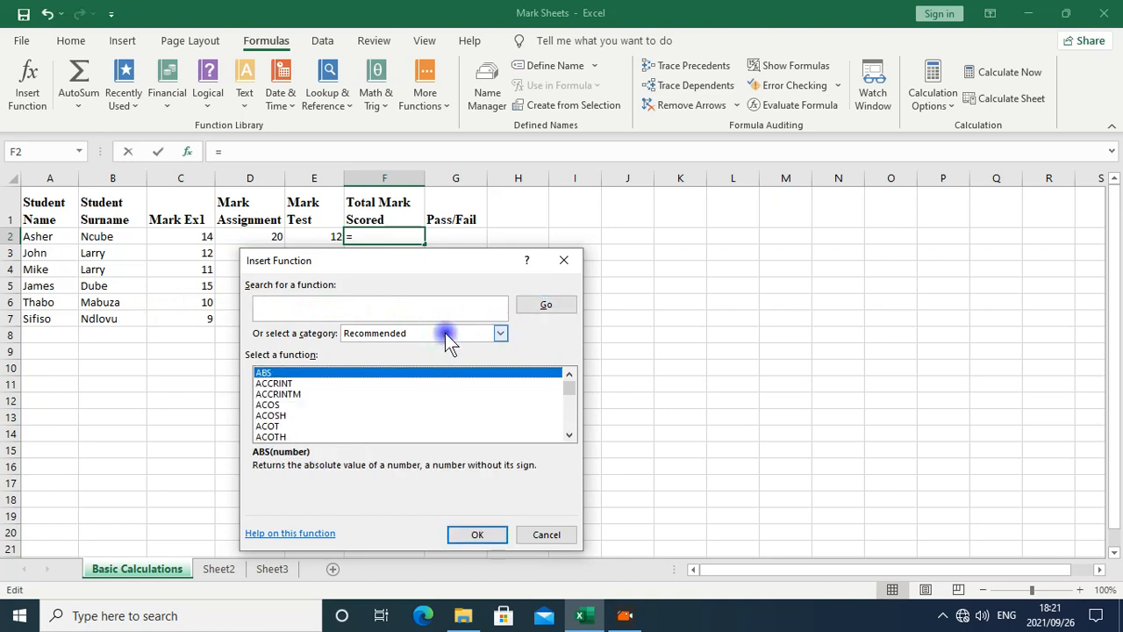
{"action": "left_click", "coordinate": [445, 333]}
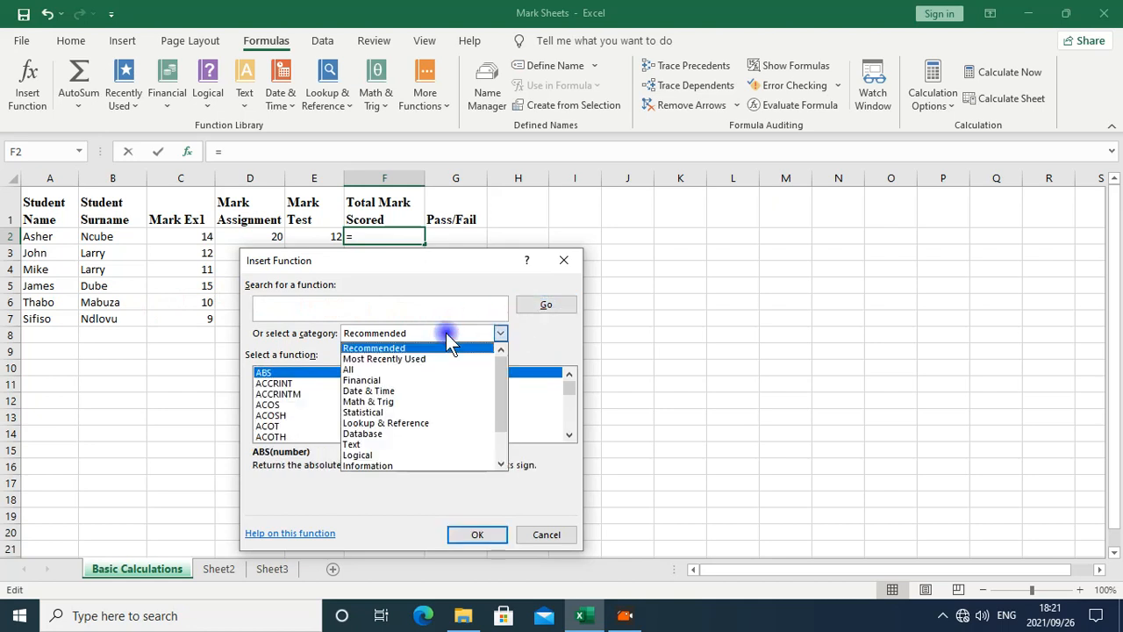
{"action": "left_click", "coordinate": [428, 402]}
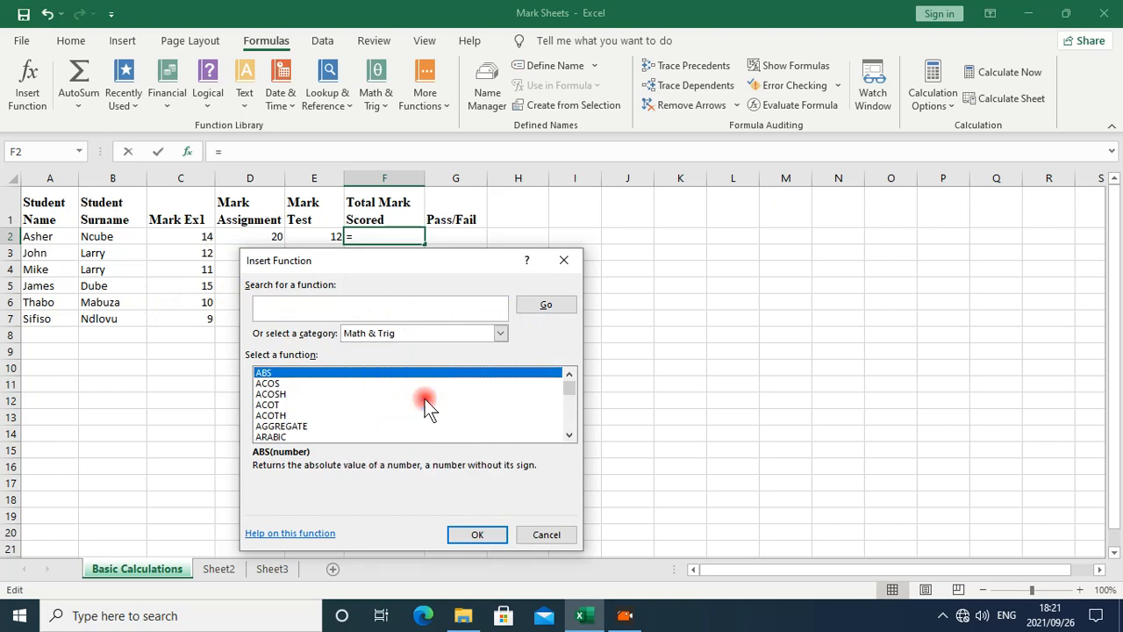
{"action": "mouse_move", "coordinate": [569, 403]}
{"action": "left_mouse_down"}
{"action": "mouse_move", "coordinate": [570, 415]}
{"action": "mouse_move", "coordinate": [493, 423]}
{"action": "mouse_move", "coordinate": [357, 399]}
{"action": "left_mouse_up"}
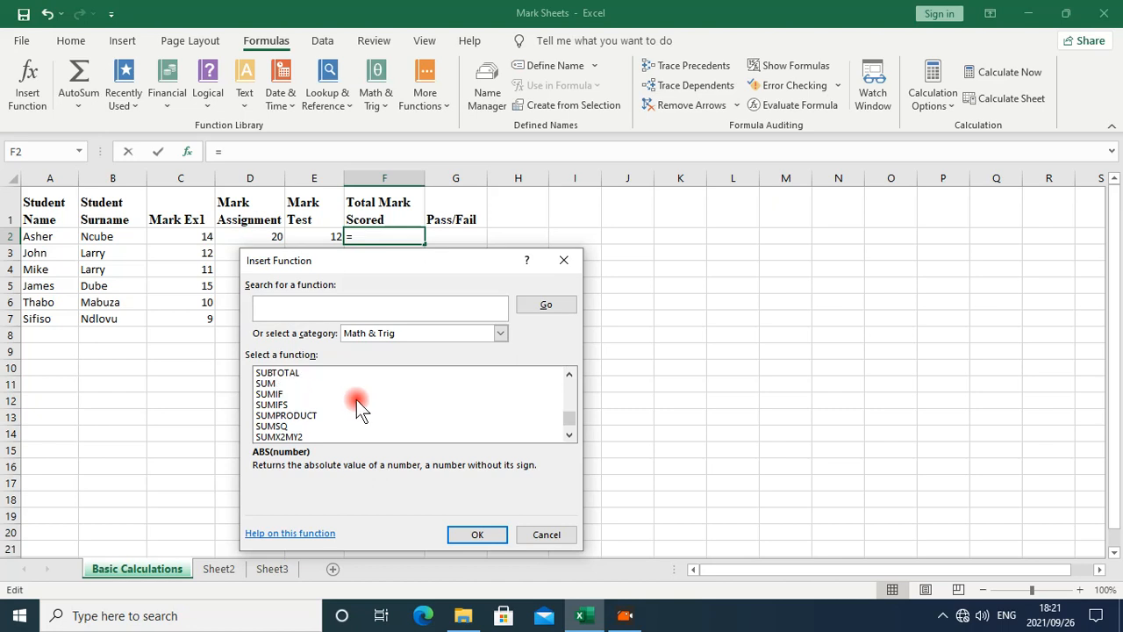
{"action": "left_click", "coordinate": [266, 383]}
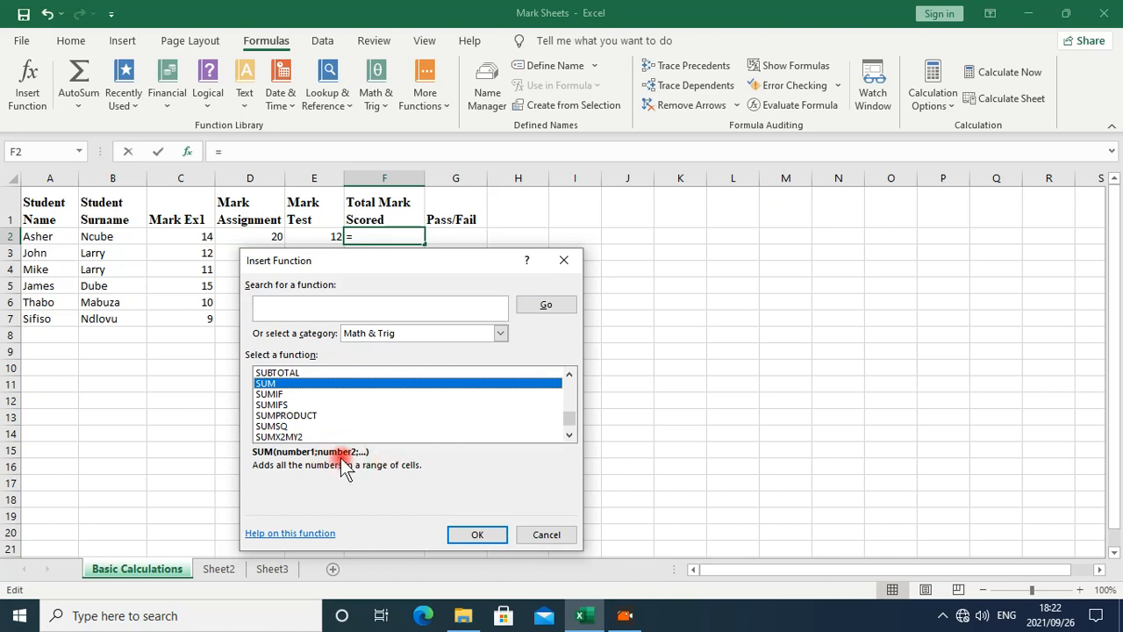
{"action": "left_click", "coordinate": [568, 537]}
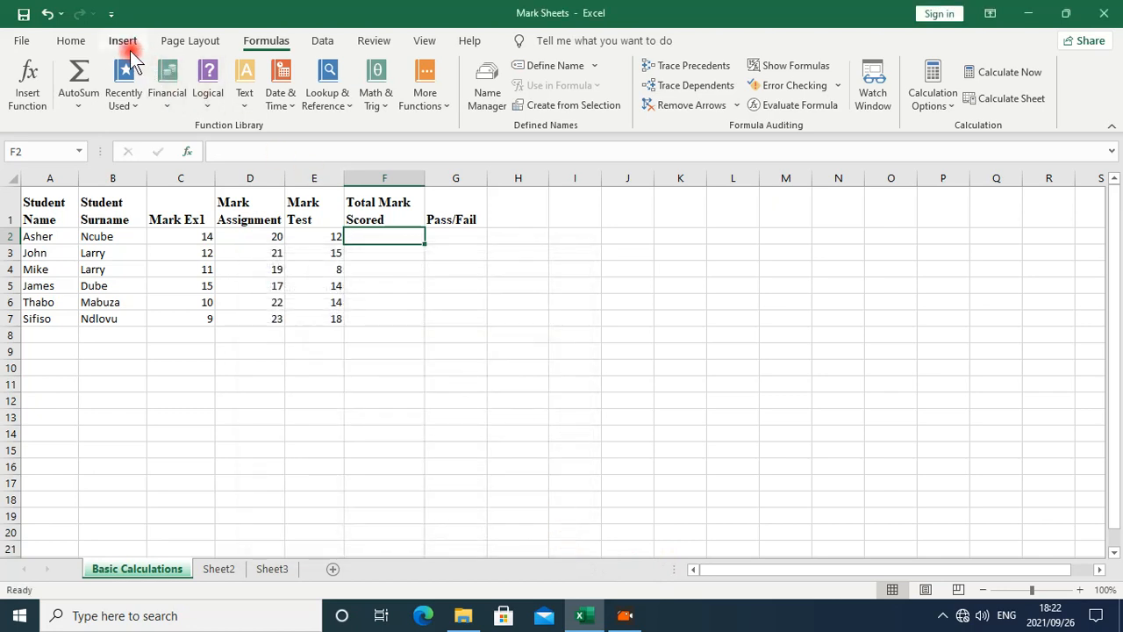
Try AutoSum on C2:E2 in cell F2, and clear the formula from the cell.
{"action": "left_click", "coordinate": [76, 80]}
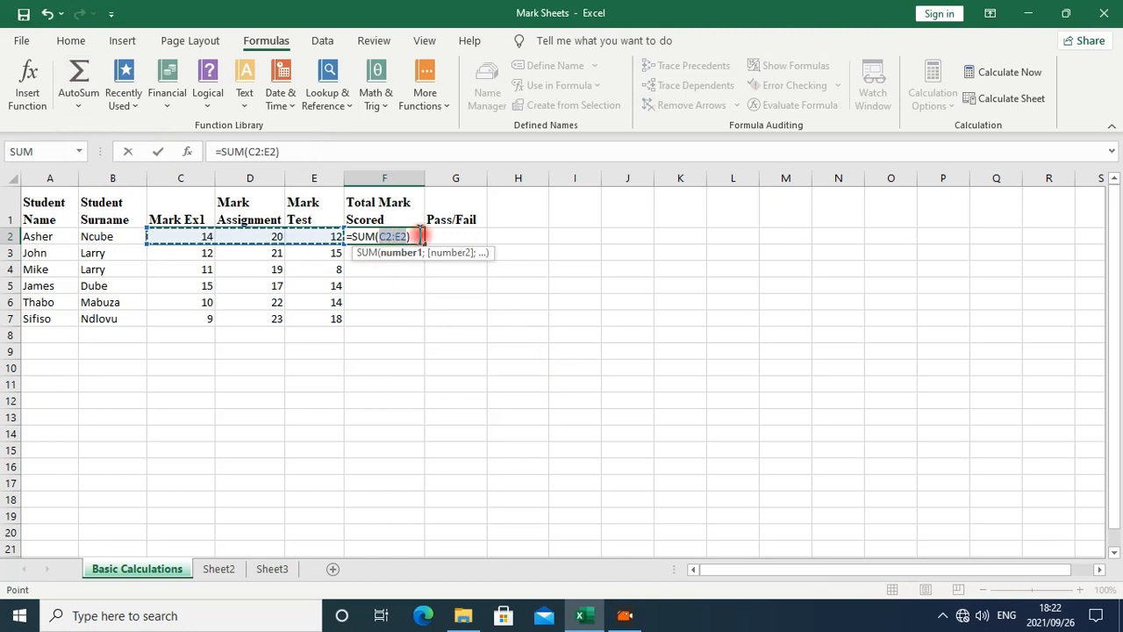
{"action": "left_click_drag", "start_coordinate": [417, 238], "coordinate": [319, 239]}
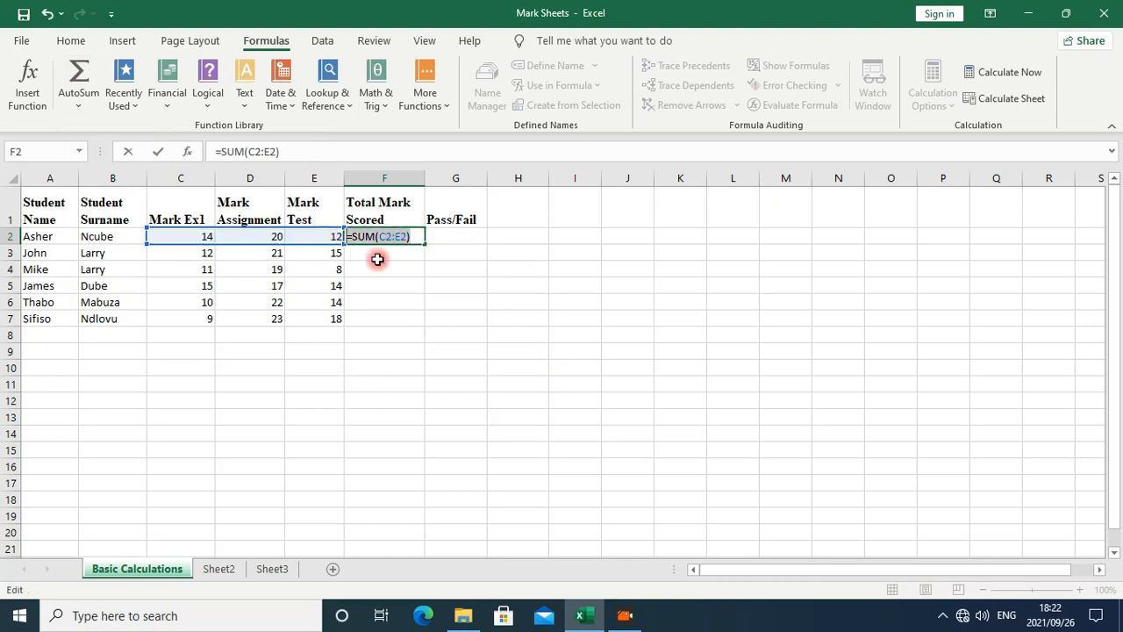
{"action": "key", "text": "BackSpace"}
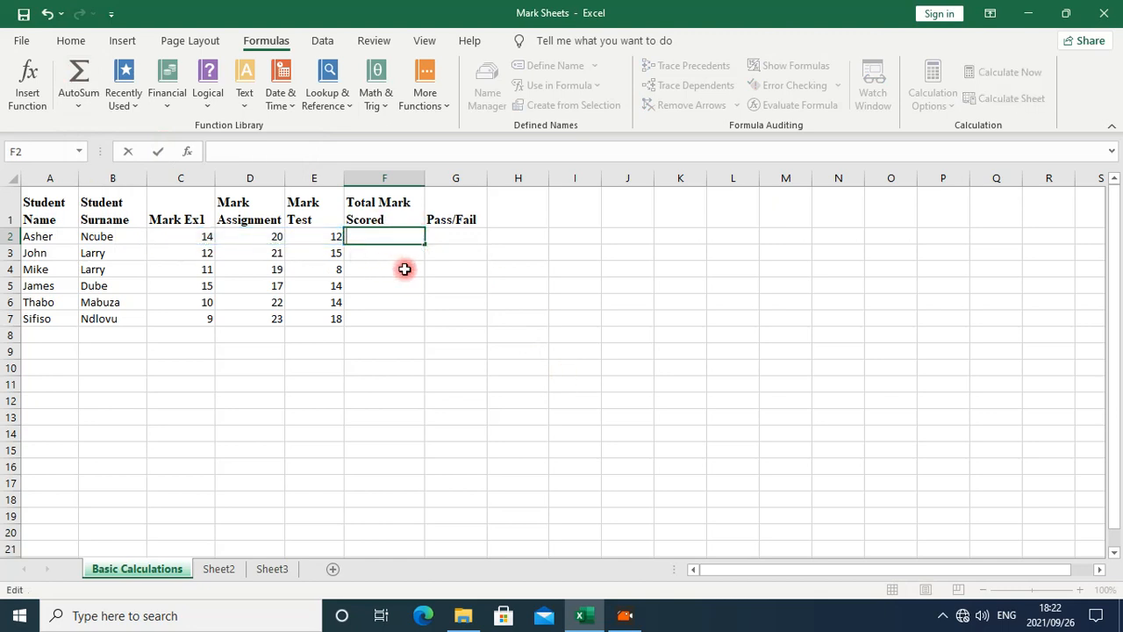
{"action": "left_click", "coordinate": [81, 105]}
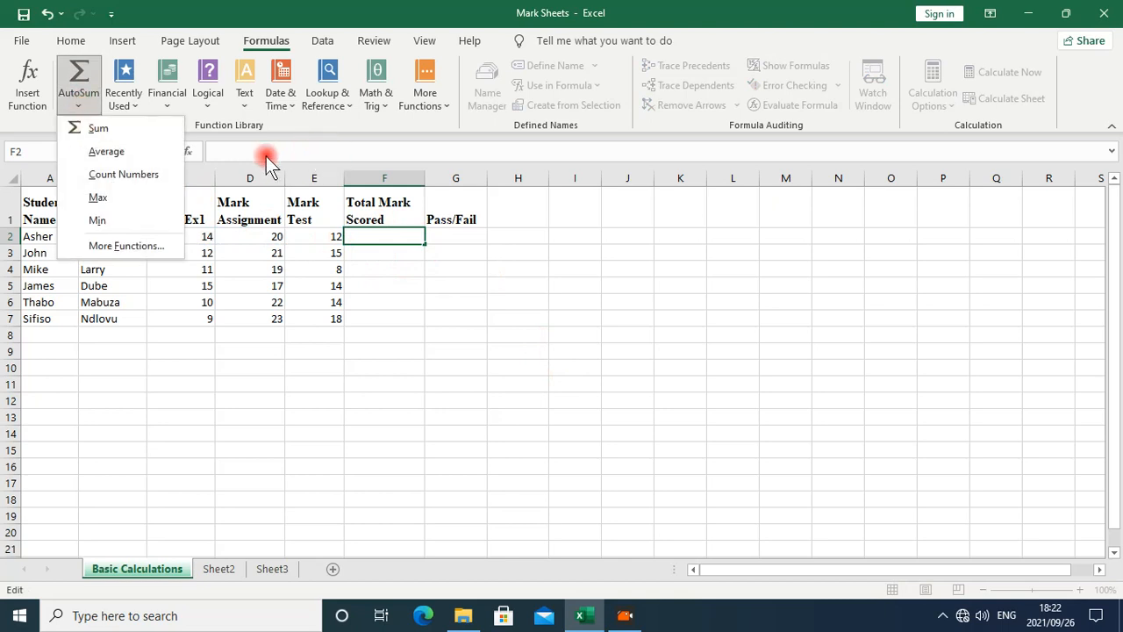
{"action": "left_click", "coordinate": [116, 135]}
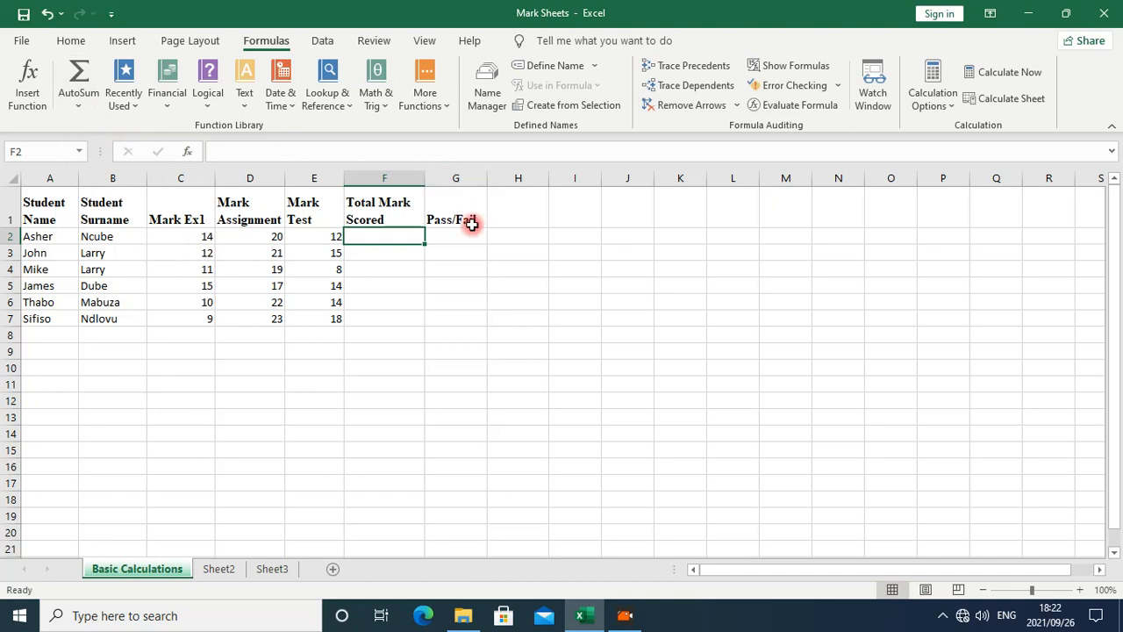
{"action": "left_click", "coordinate": [519, 319]}
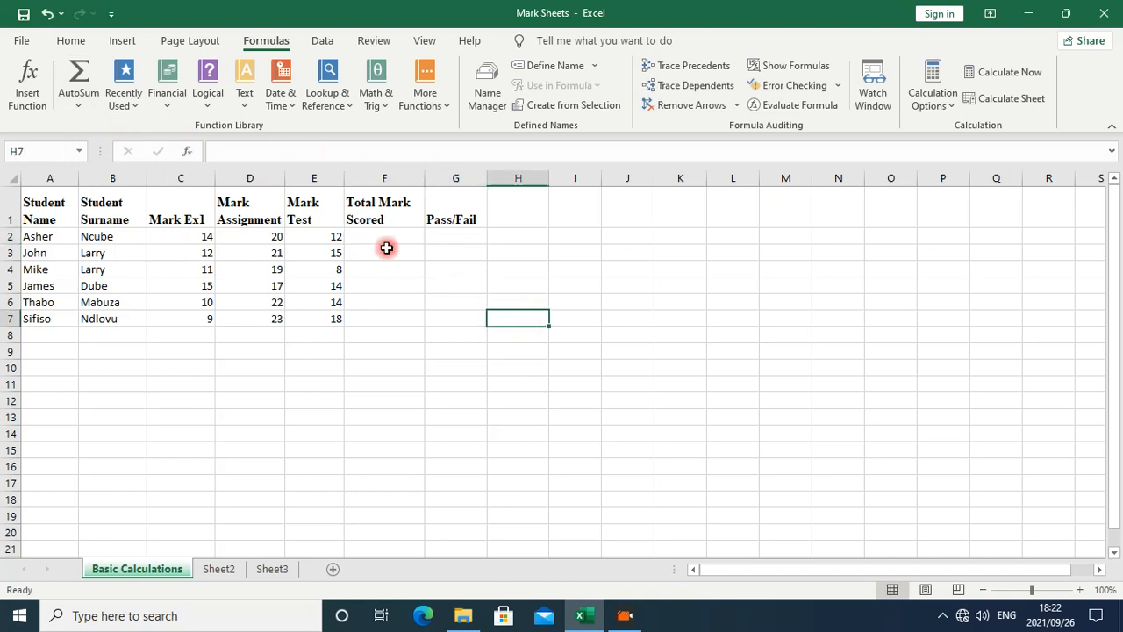
Bring up the Insert Function dialog for cell F2 directly and through AutoSum's More Functions, closing it each time.
{"action": "left_click", "coordinate": [386, 239]}
{"action": "left_click", "coordinate": [186, 152]}
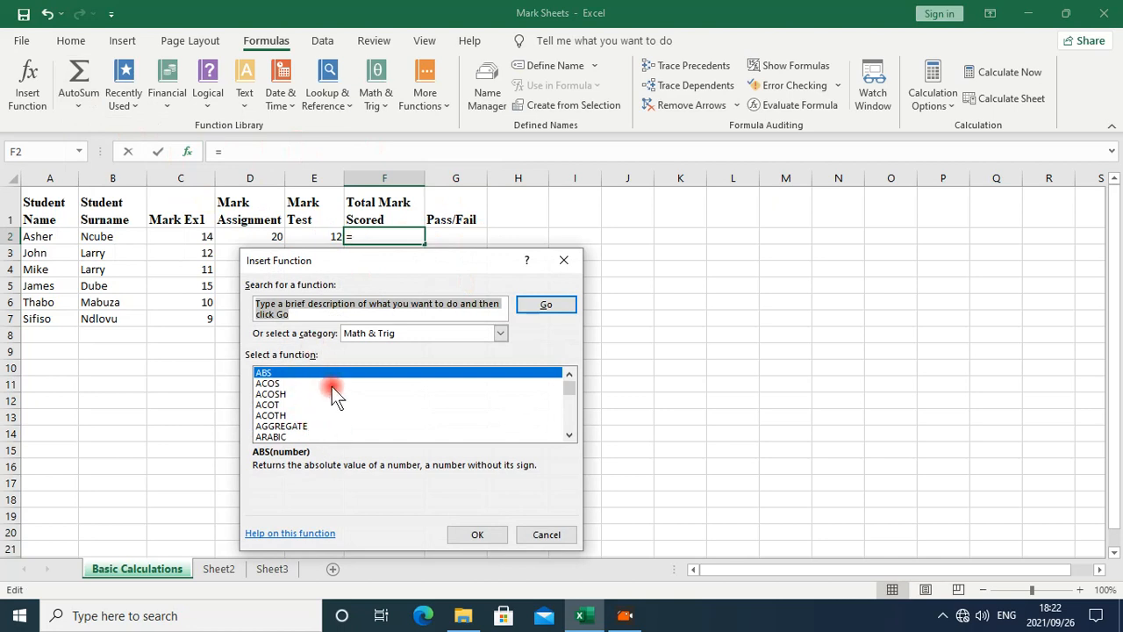
{"action": "left_click", "coordinate": [565, 260]}
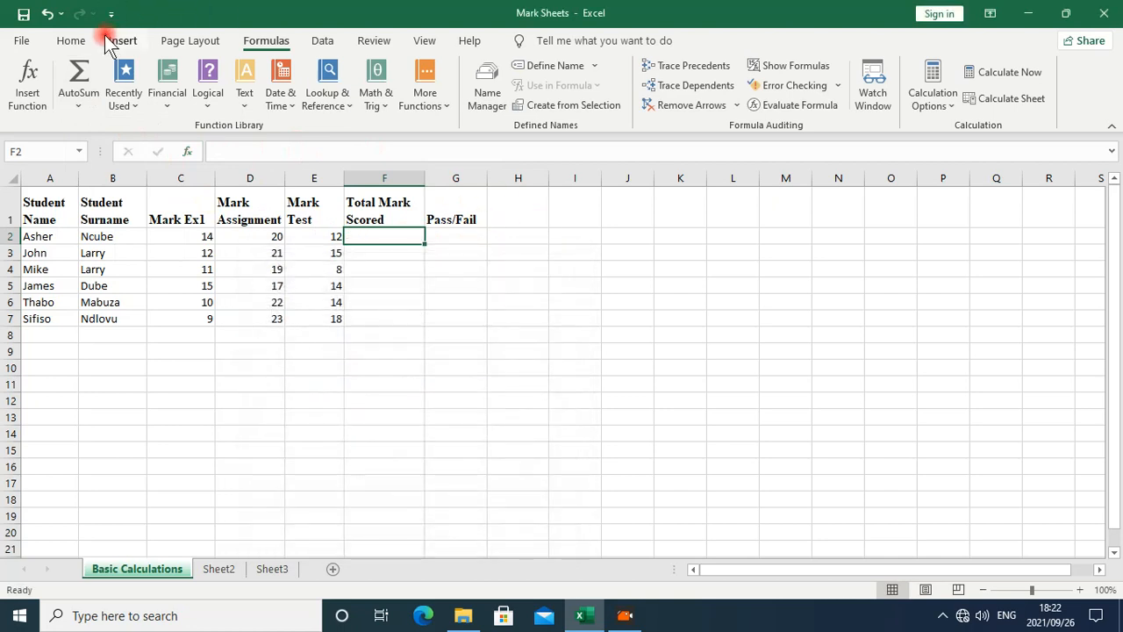
{"action": "left_click", "coordinate": [84, 41]}
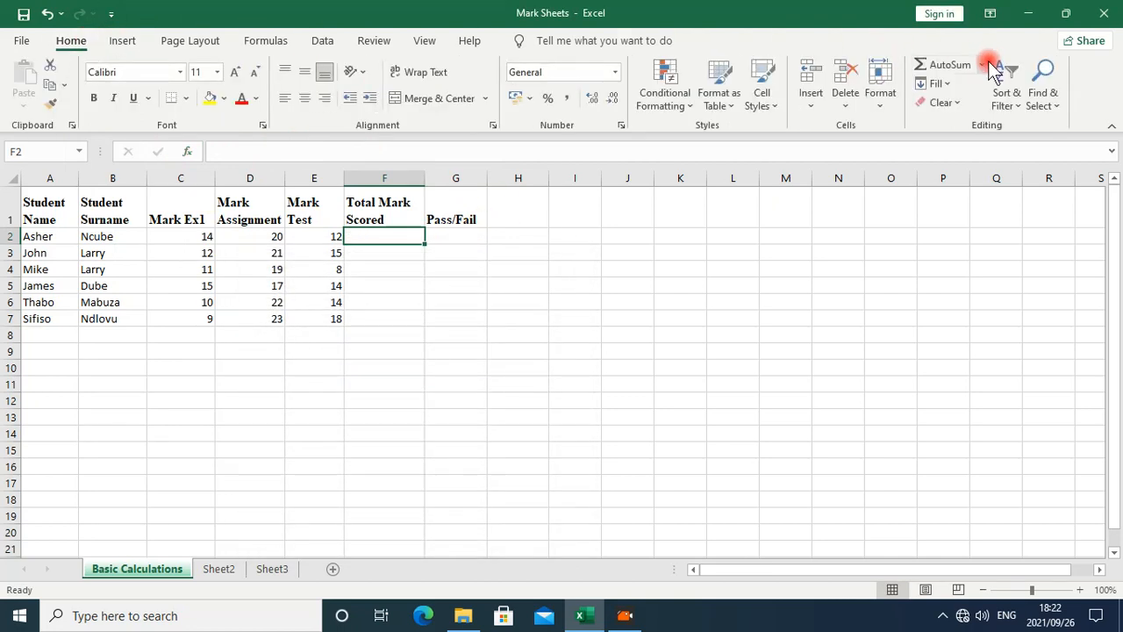
{"action": "left_click", "coordinate": [983, 65]}
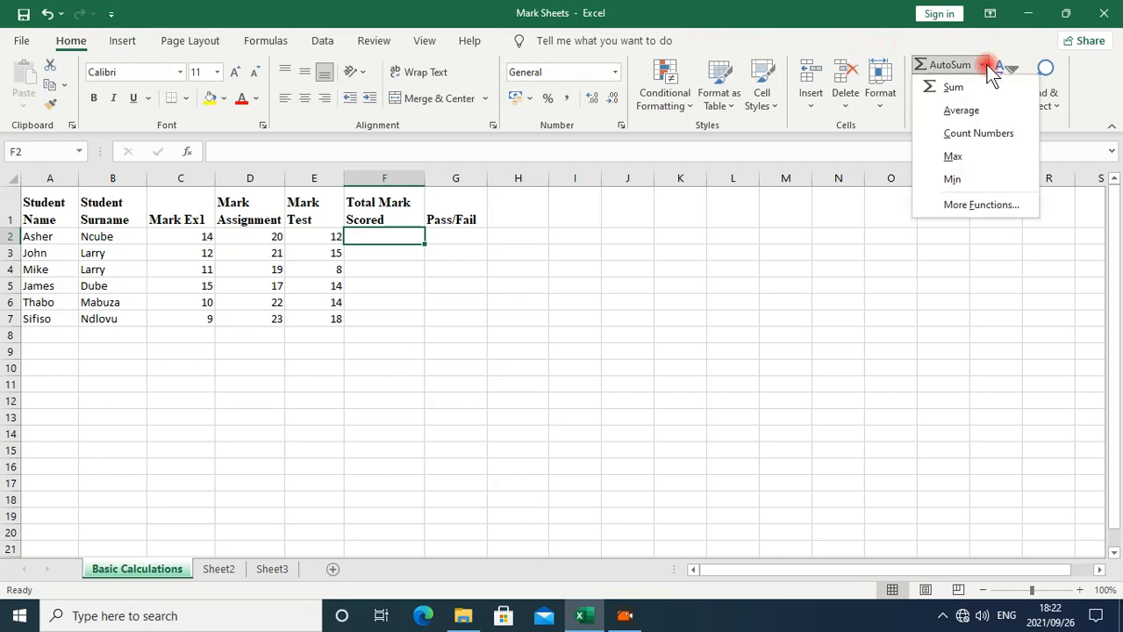
{"action": "left_click", "coordinate": [974, 209]}
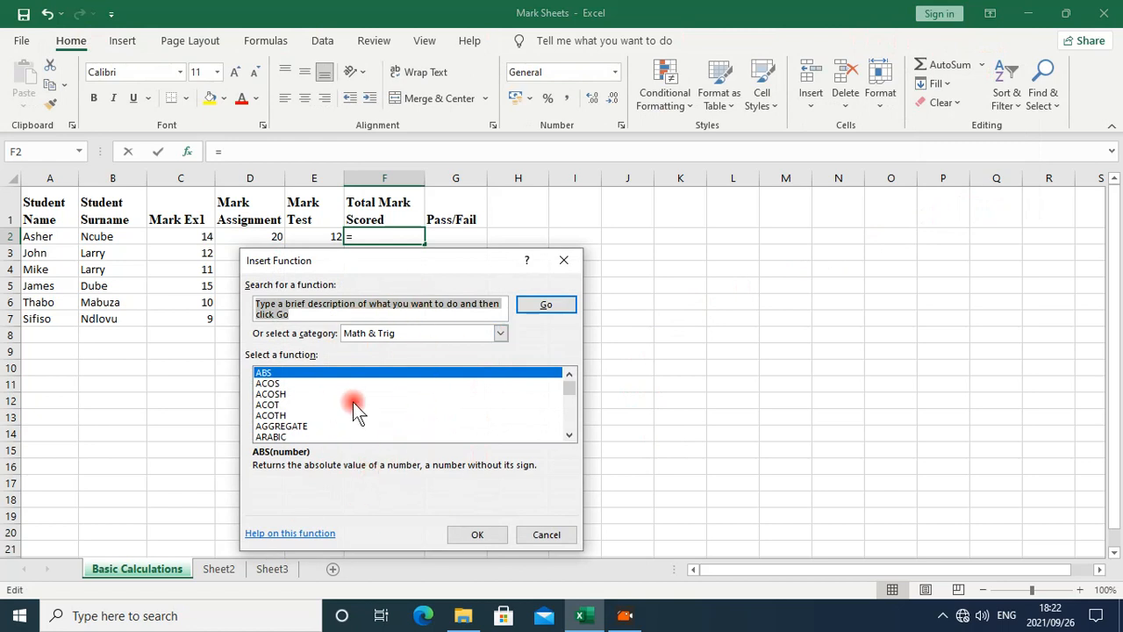
{"action": "left_click", "coordinate": [579, 269]}
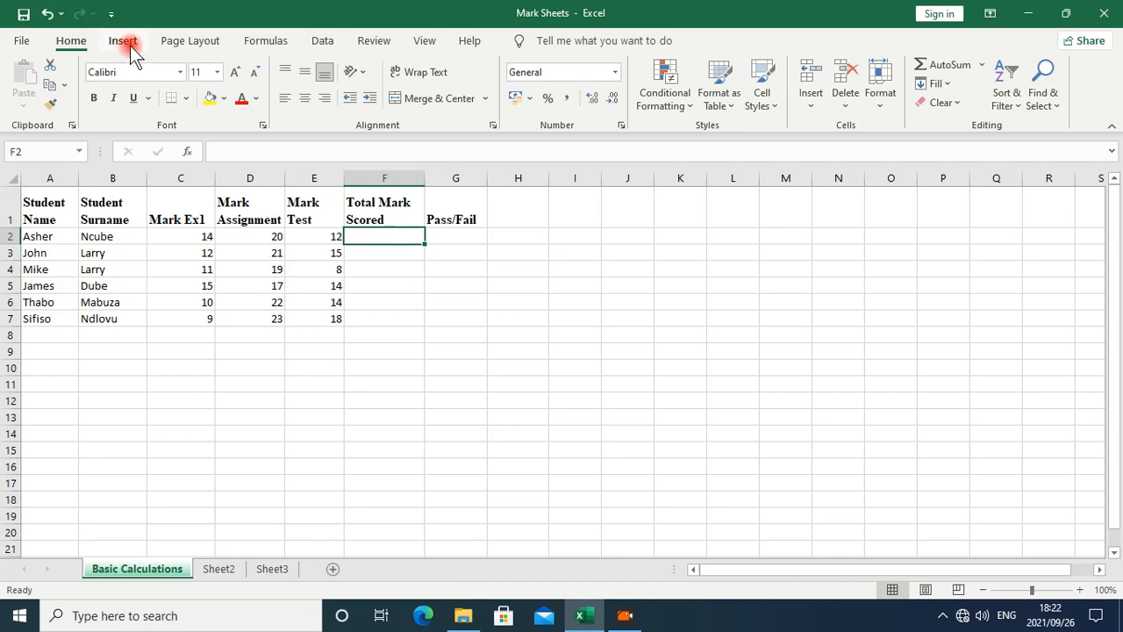
Search for "sum" in the Insert Function dialog and choose the SUM function for cell F2.
{"action": "left_click", "coordinate": [186, 151]}
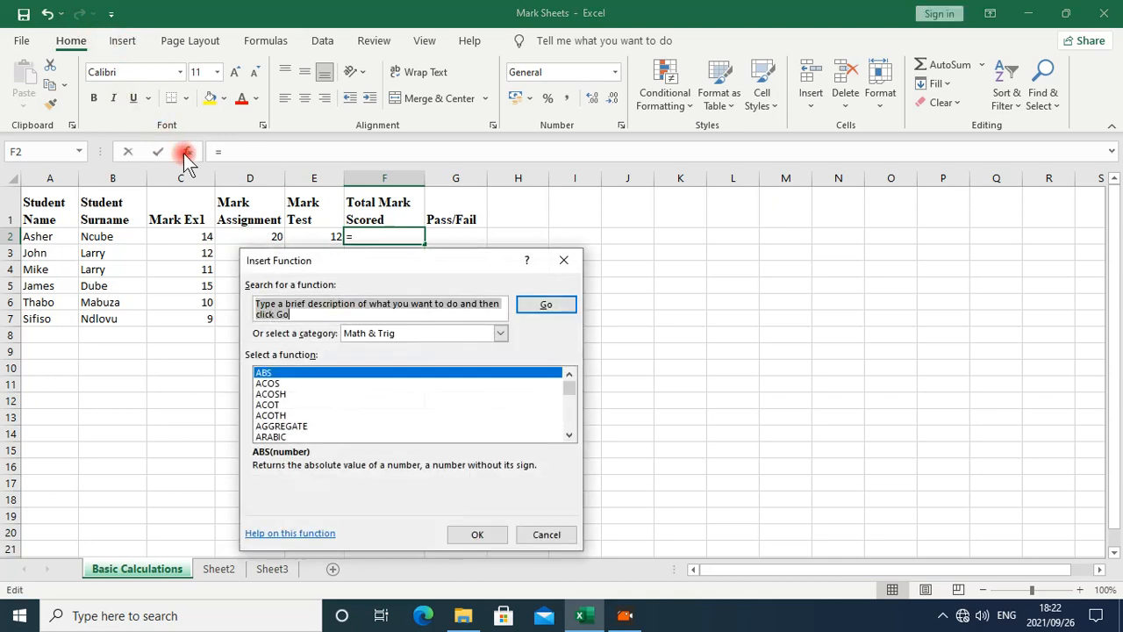
{"action": "type", "text": "sum"}
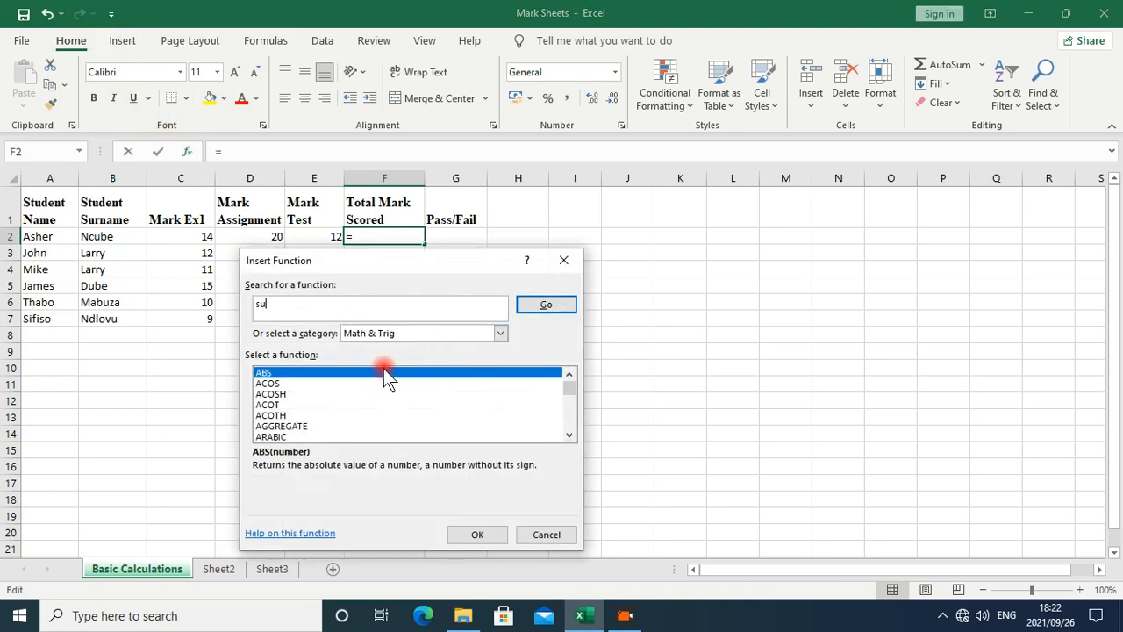
{"action": "left_click", "coordinate": [554, 306]}
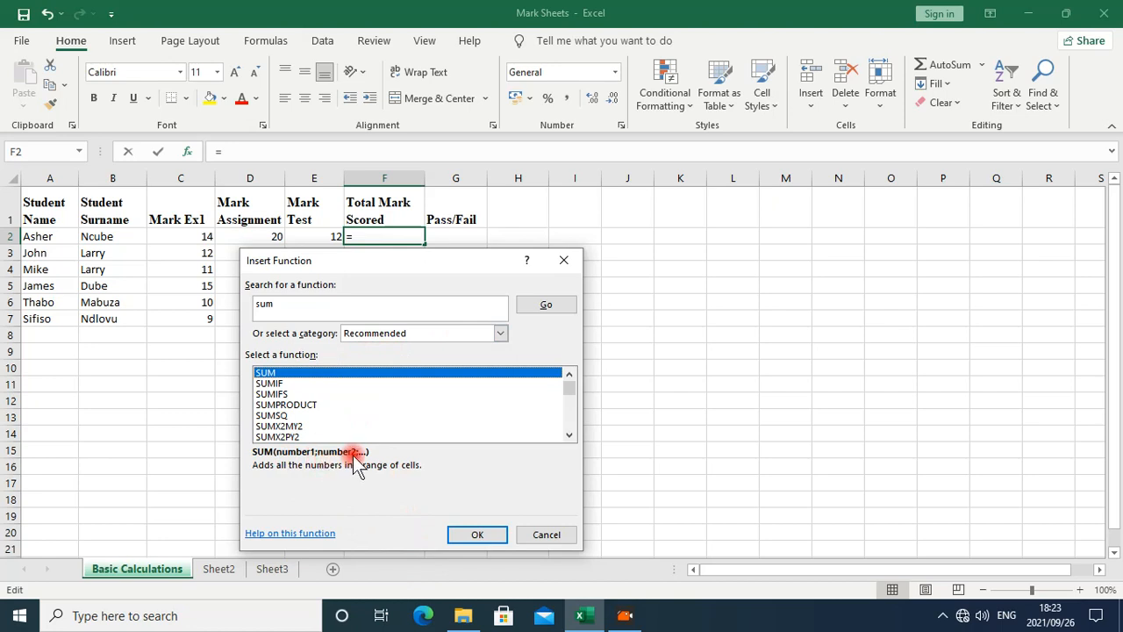
{"action": "left_click", "coordinate": [465, 534]}
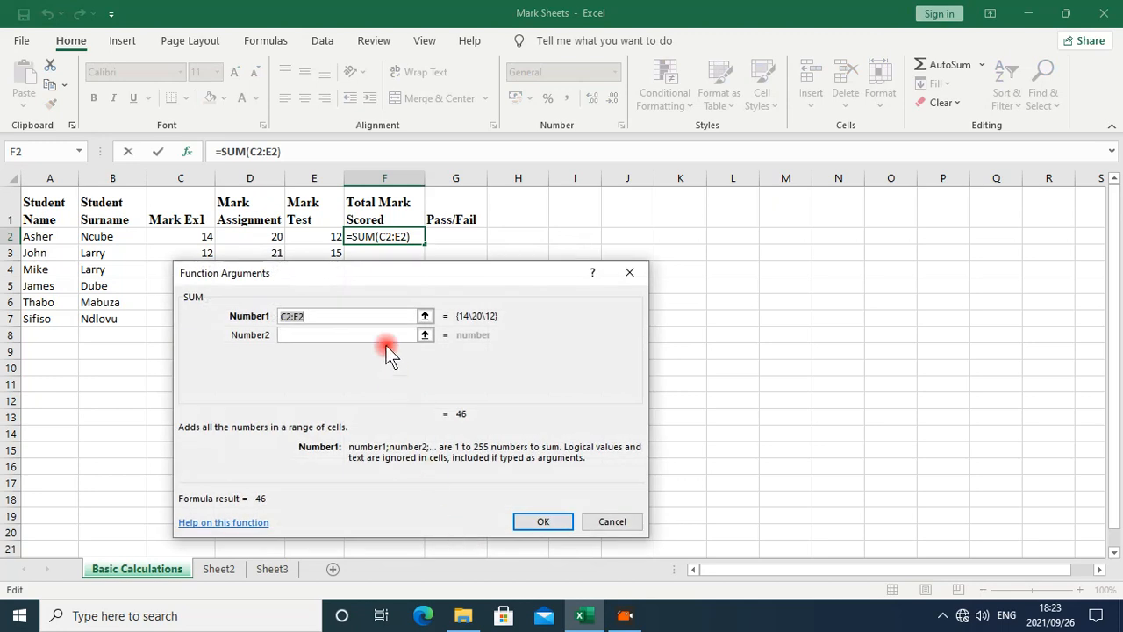
Set the SUM arguments to C2, D2 and E2 separately, and enter the formula in cell F2.
{"action": "left_click_drag", "start_coordinate": [387, 266], "coordinate": [695, 233]}
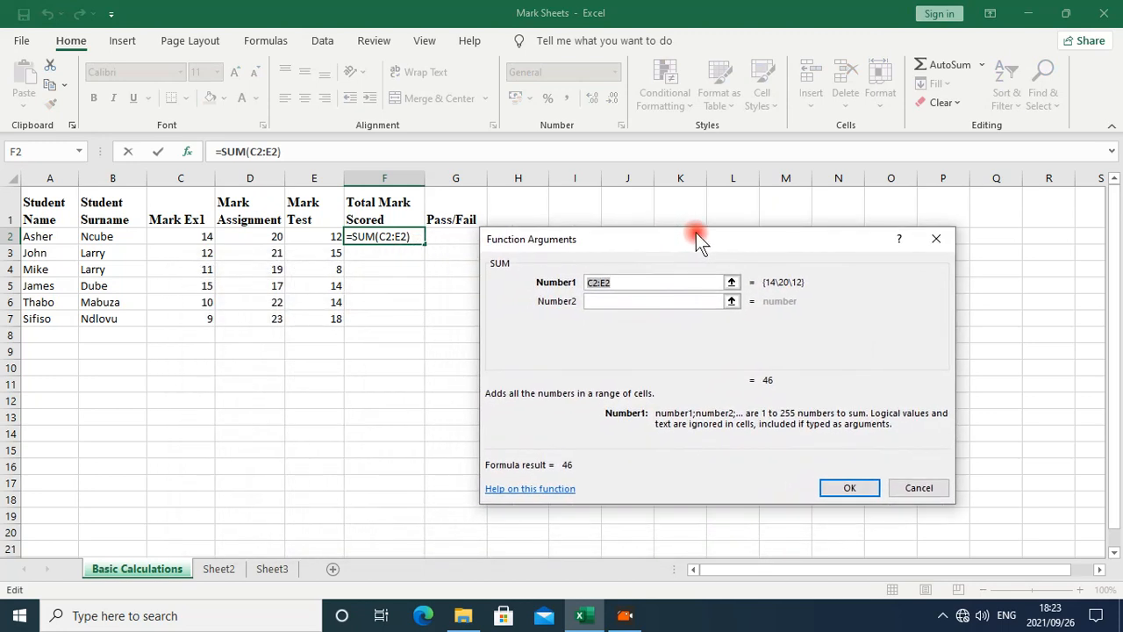
{"action": "left_click", "coordinate": [204, 238]}
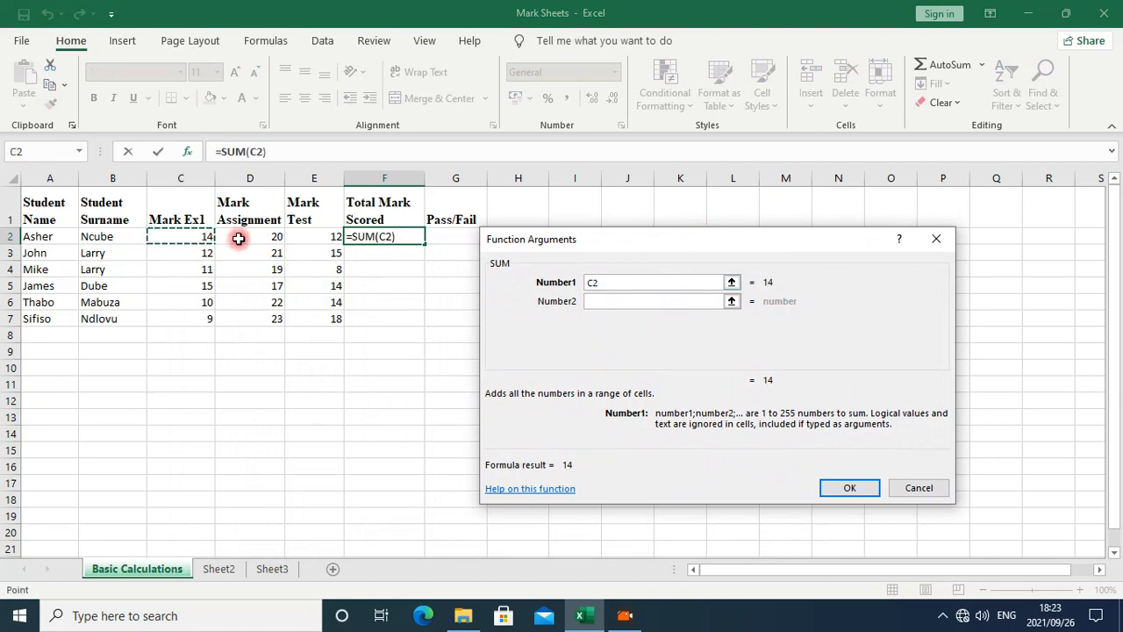
{"action": "left_click", "coordinate": [617, 301]}
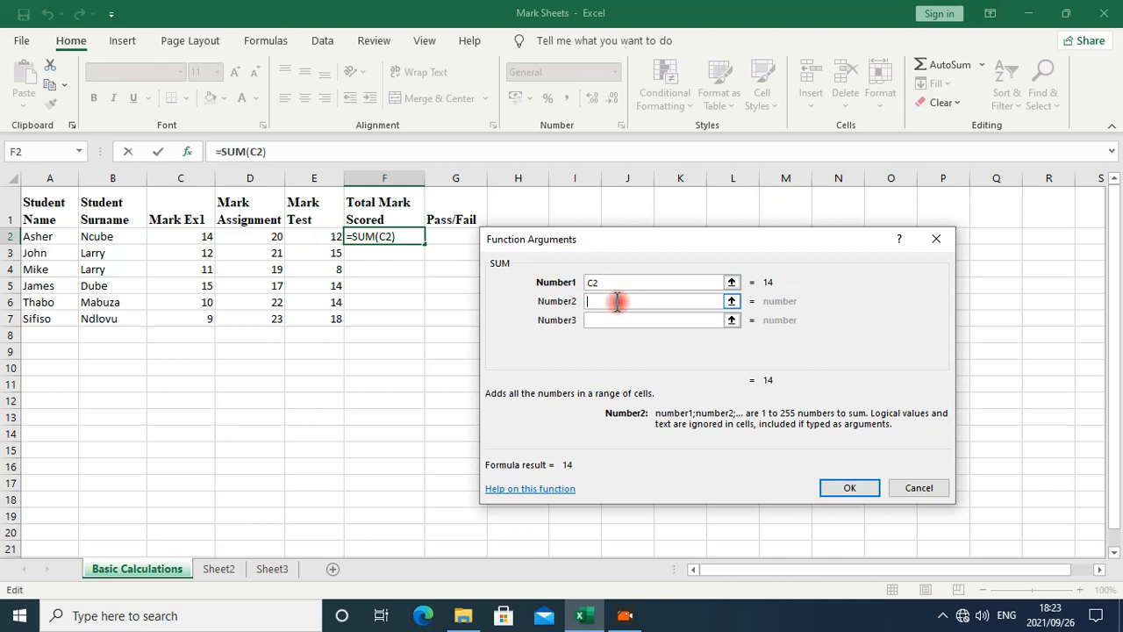
{"action": "left_click", "coordinate": [268, 238]}
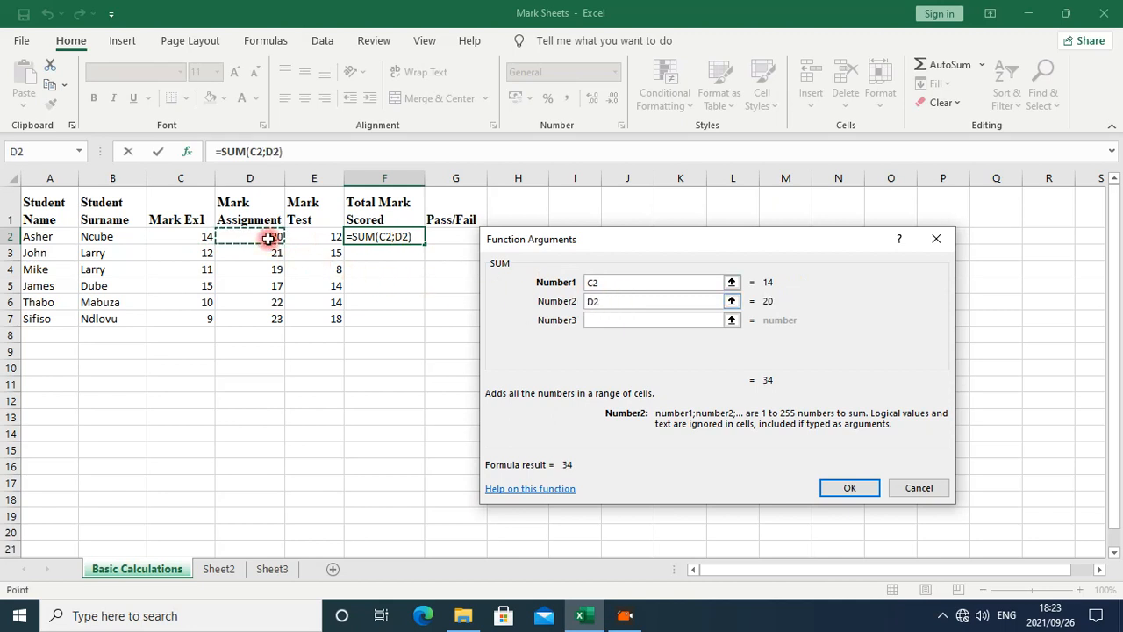
{"action": "left_click", "coordinate": [625, 320]}
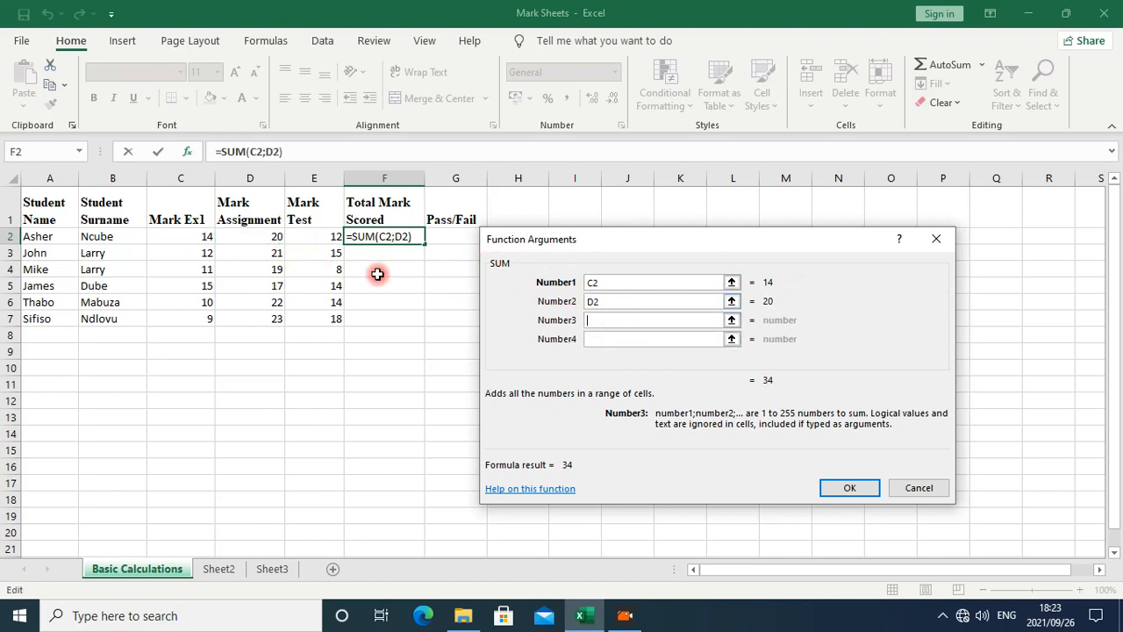
{"action": "left_click", "coordinate": [313, 235]}
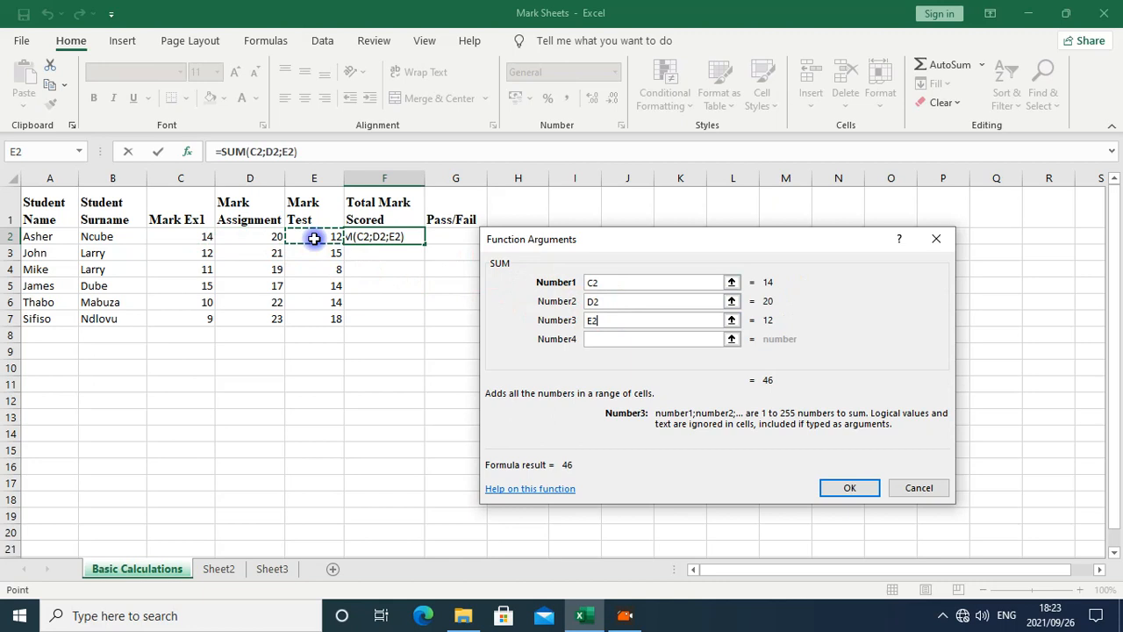
{"action": "left_click", "coordinate": [841, 491]}
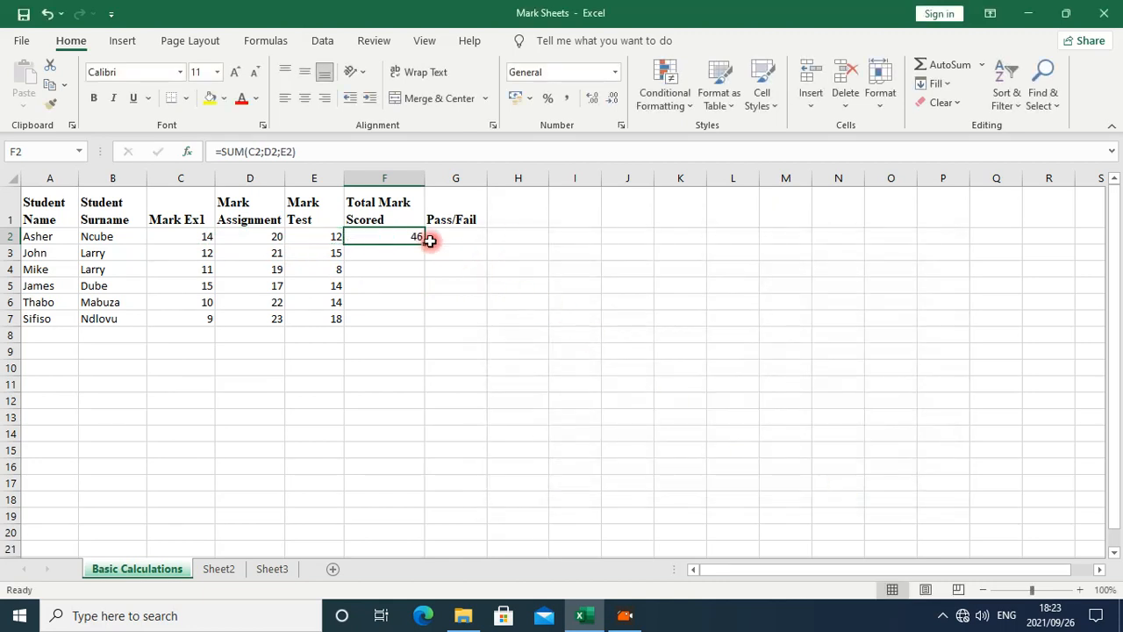
Fill the SUM formula from F2 down to F7, and undo the clearing of the filled totals.
{"action": "left_click_drag", "start_coordinate": [424, 246], "coordinate": [417, 322]}
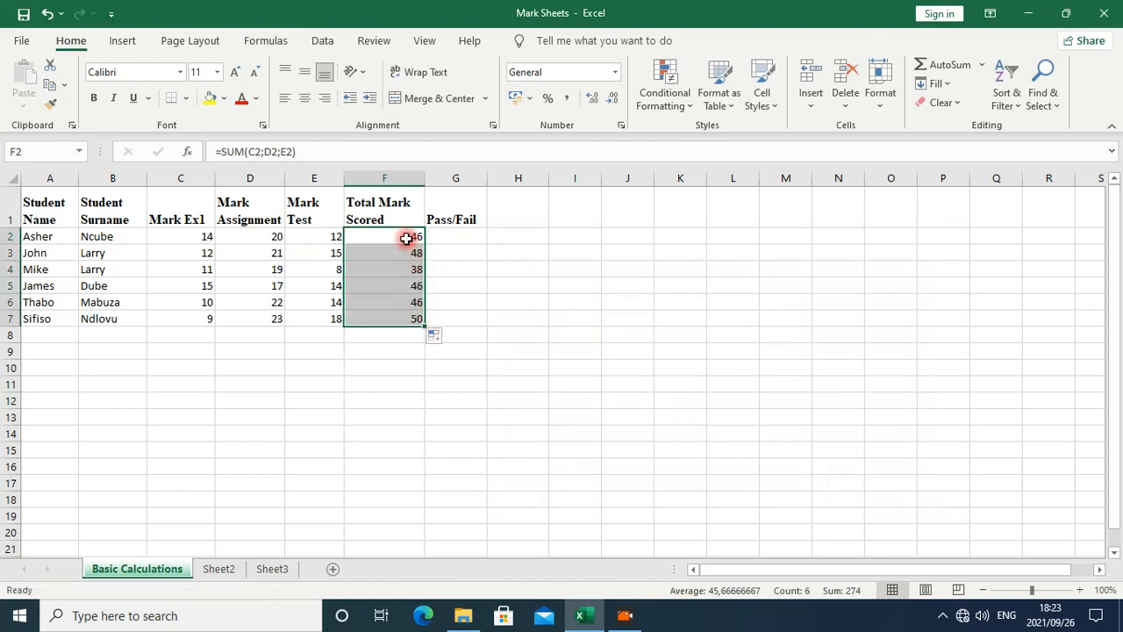
{"action": "left_click_drag", "start_coordinate": [425, 329], "coordinate": [413, 232]}
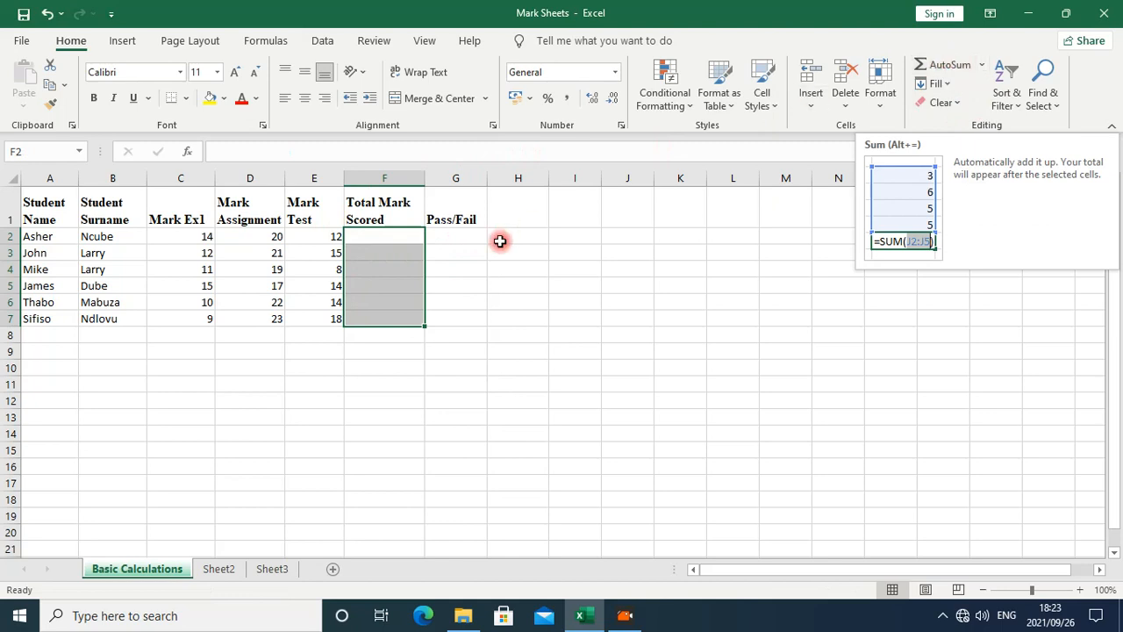
{"action": "left_click", "coordinate": [406, 232]}
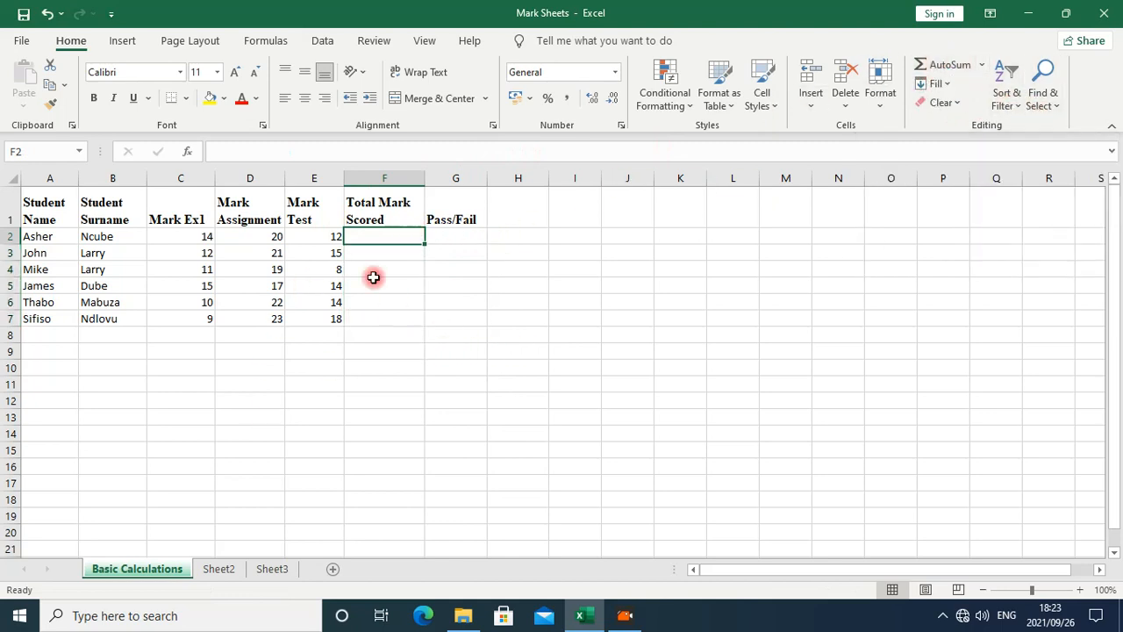
{"action": "key", "text": "ctrl+z"}
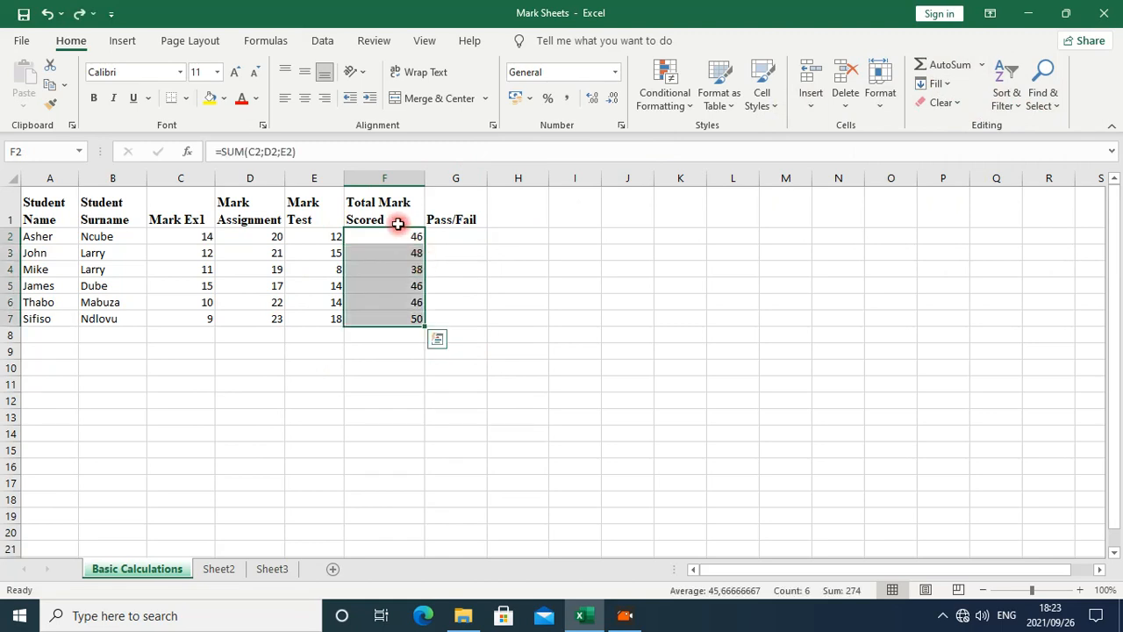
Examine the SUM formula in cell F5 and the cells it refers to, leaving it as it is.
{"action": "left_click", "coordinate": [419, 282]}
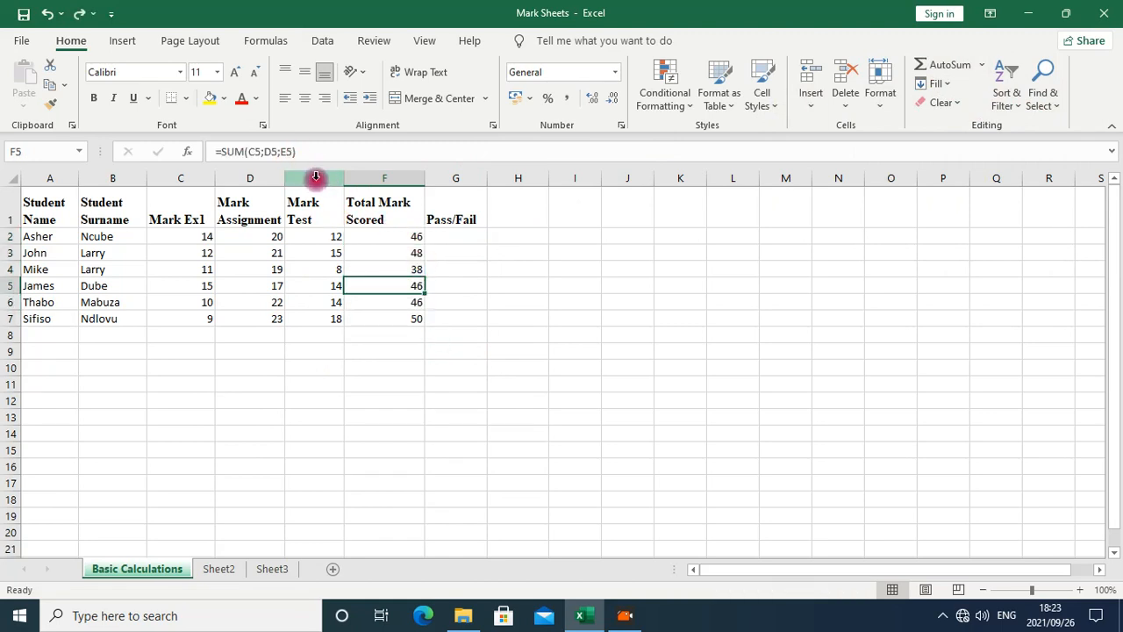
{"action": "double_click", "coordinate": [291, 153]}
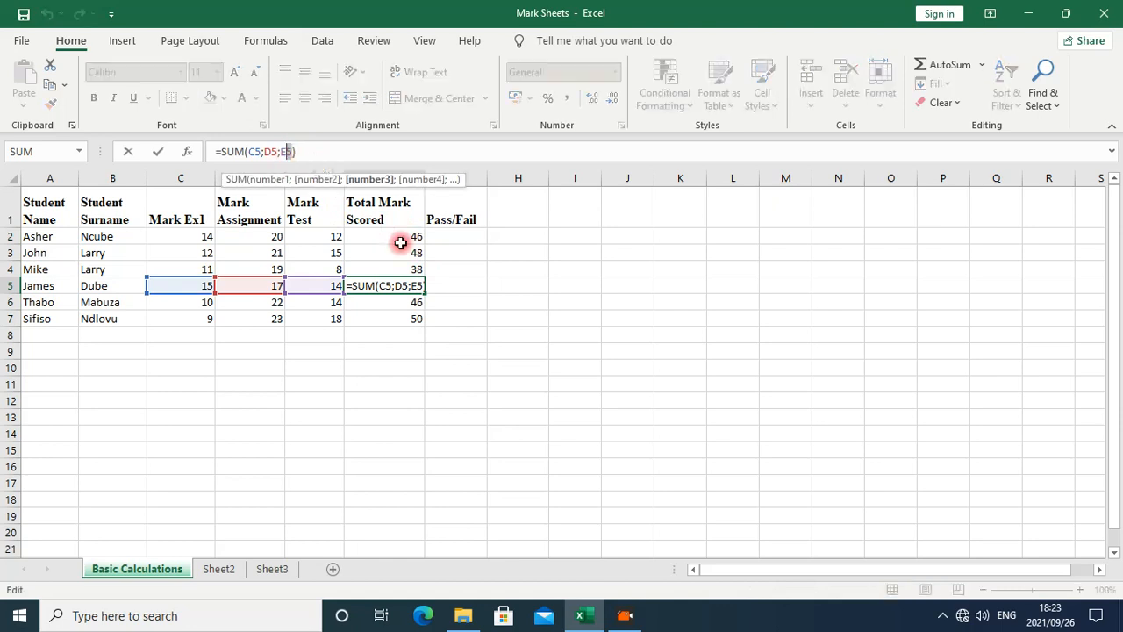
{"action": "key", "text": "Return"}
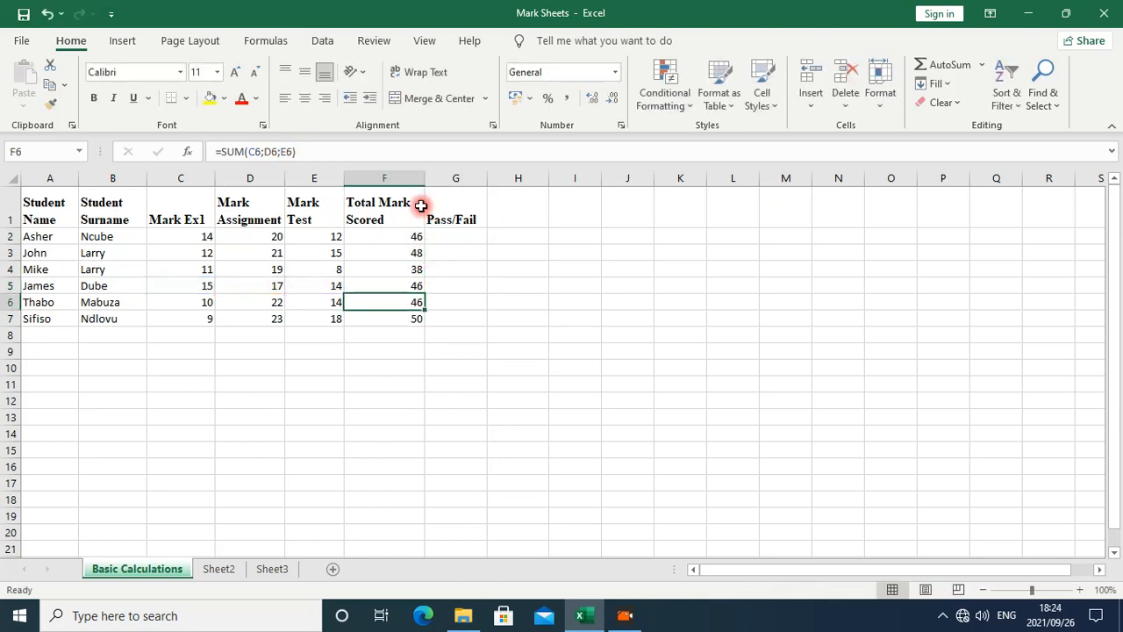
Clear the SUM formulas from the Total Mark Scored cells F2 to F7.
{"action": "left_click", "coordinate": [411, 238]}
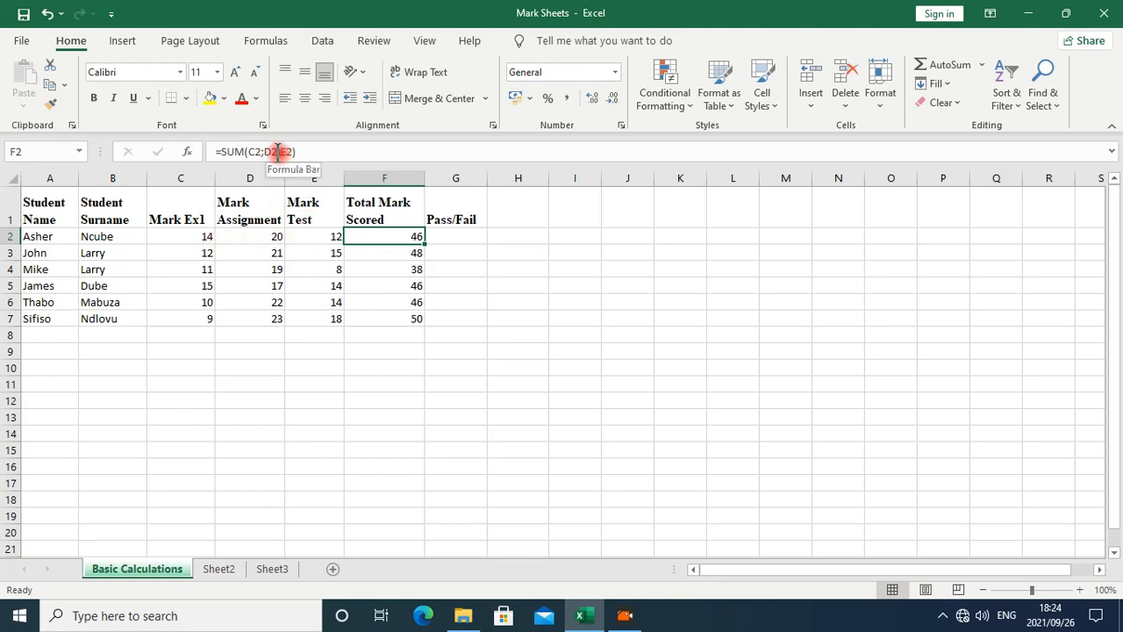
{"action": "key", "text": "Delete"}
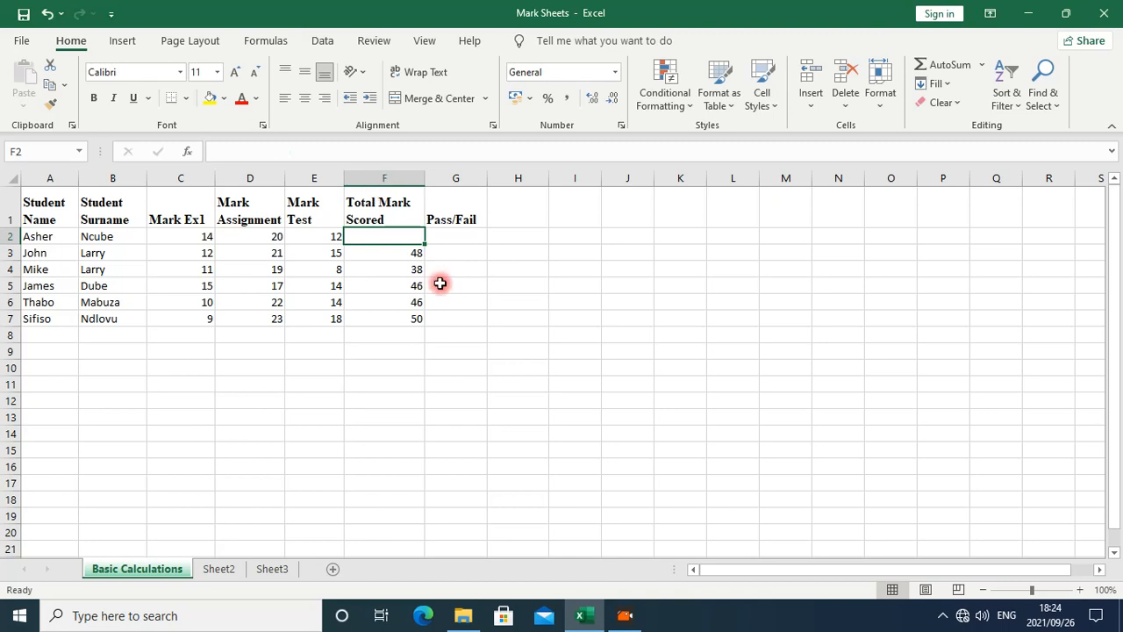
{"action": "left_click_drag", "start_coordinate": [396, 236], "coordinate": [428, 235]}
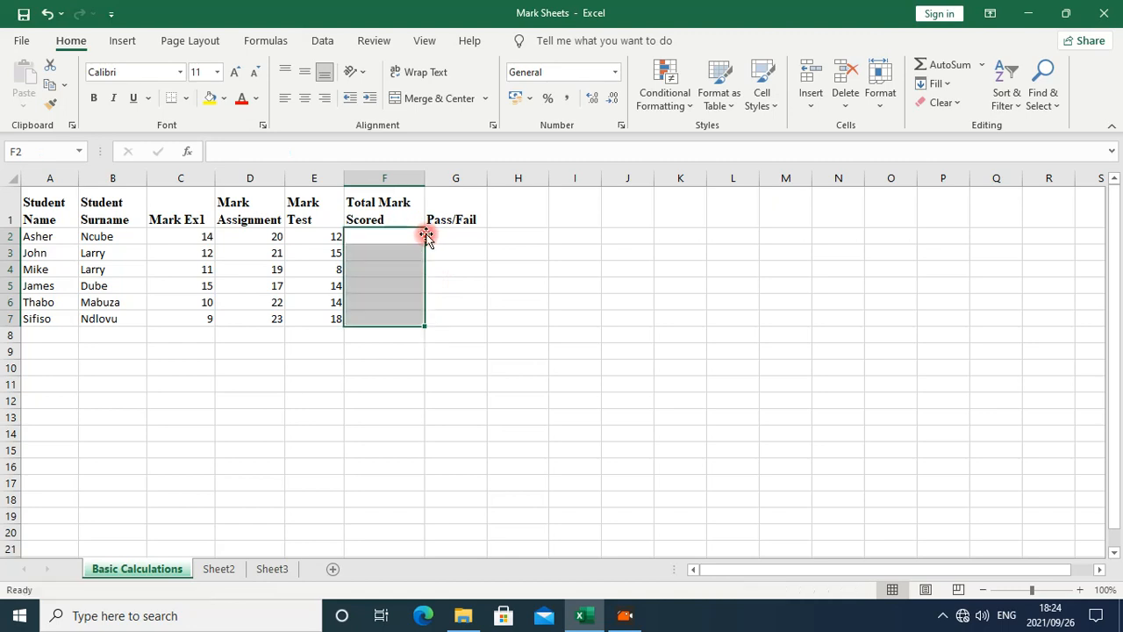
{"action": "left_click", "coordinate": [509, 274]}
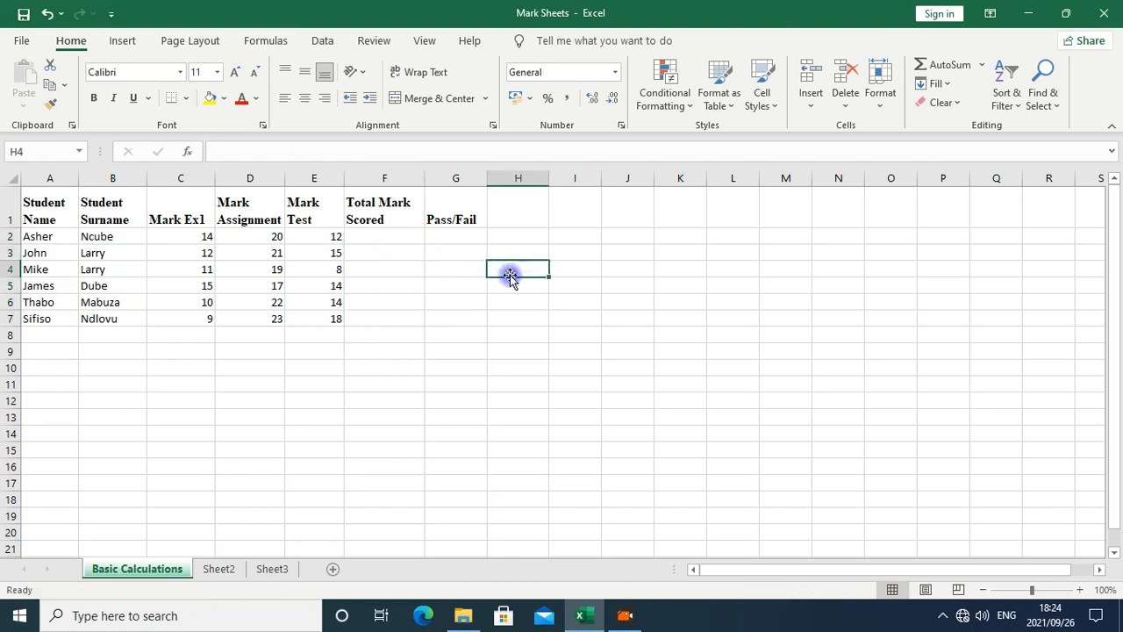
Insert AutoSum in cell F2, try the ranges C2:C7, L8 and B8:O11, and enter the formula with the range C2:E2.
{"action": "left_click", "coordinate": [398, 237]}
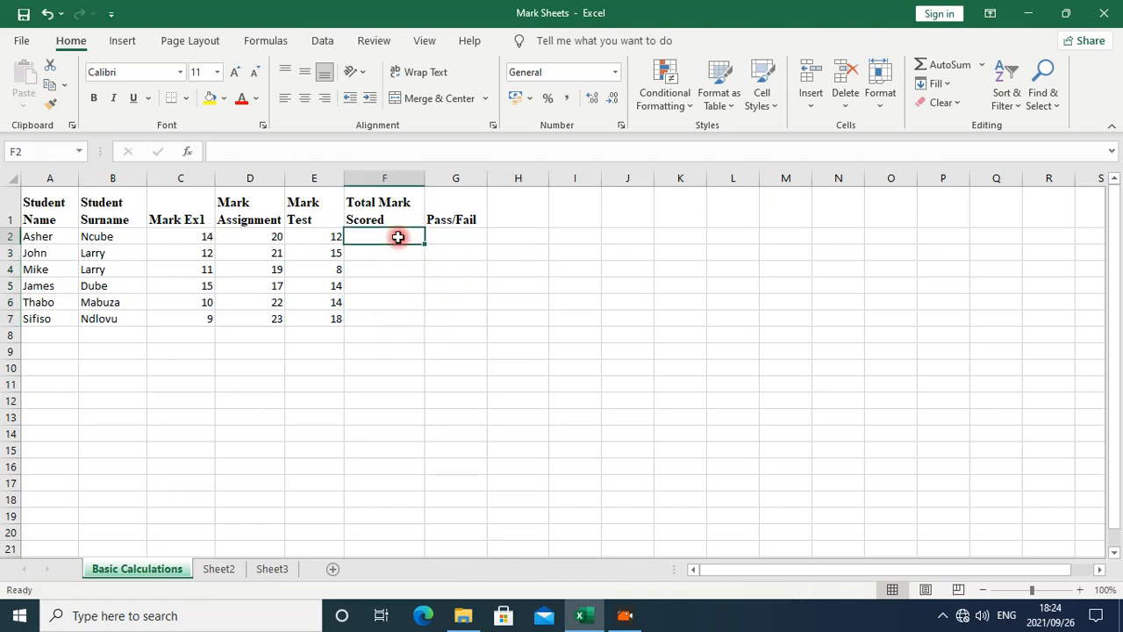
{"action": "left_click", "coordinate": [927, 68]}
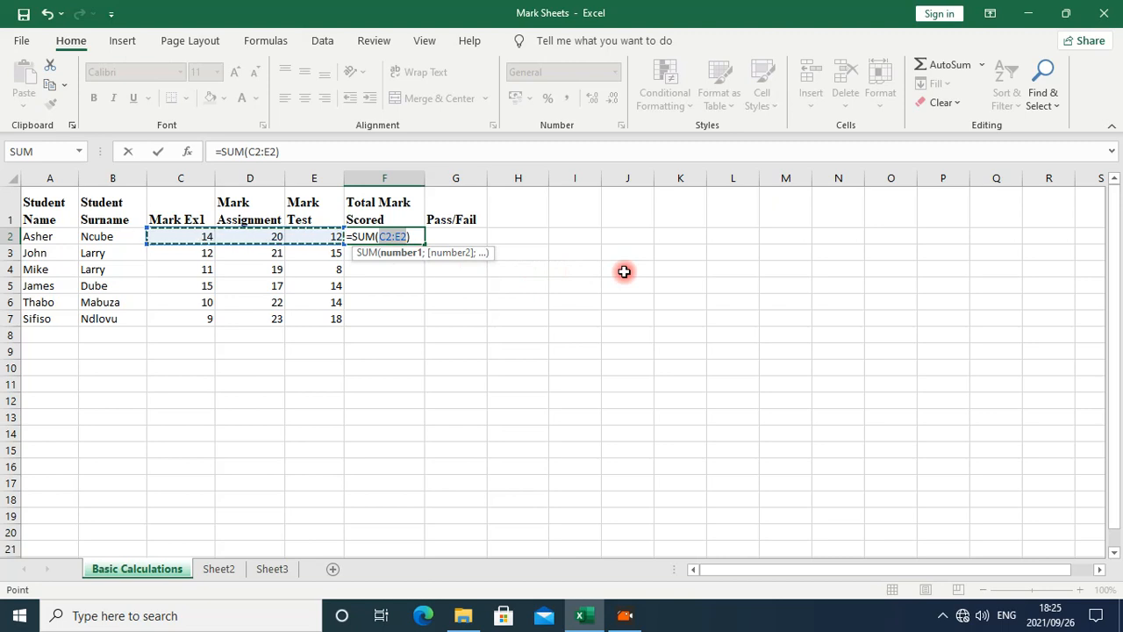
{"action": "left_click_drag", "start_coordinate": [192, 237], "coordinate": [198, 250]}
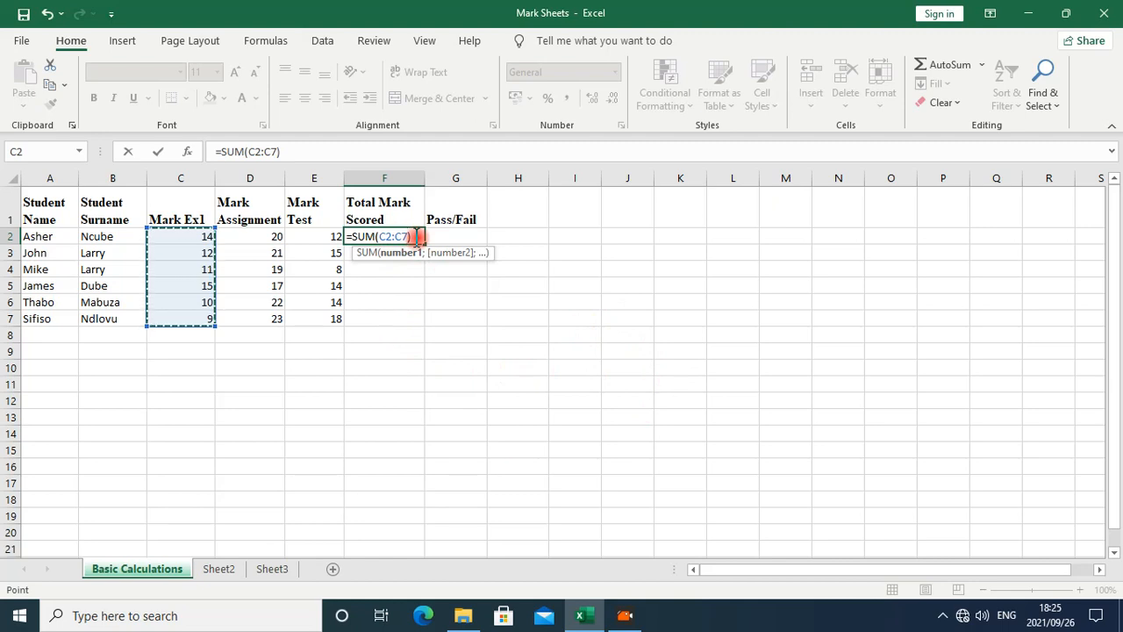
{"action": "left_click", "coordinate": [730, 334]}
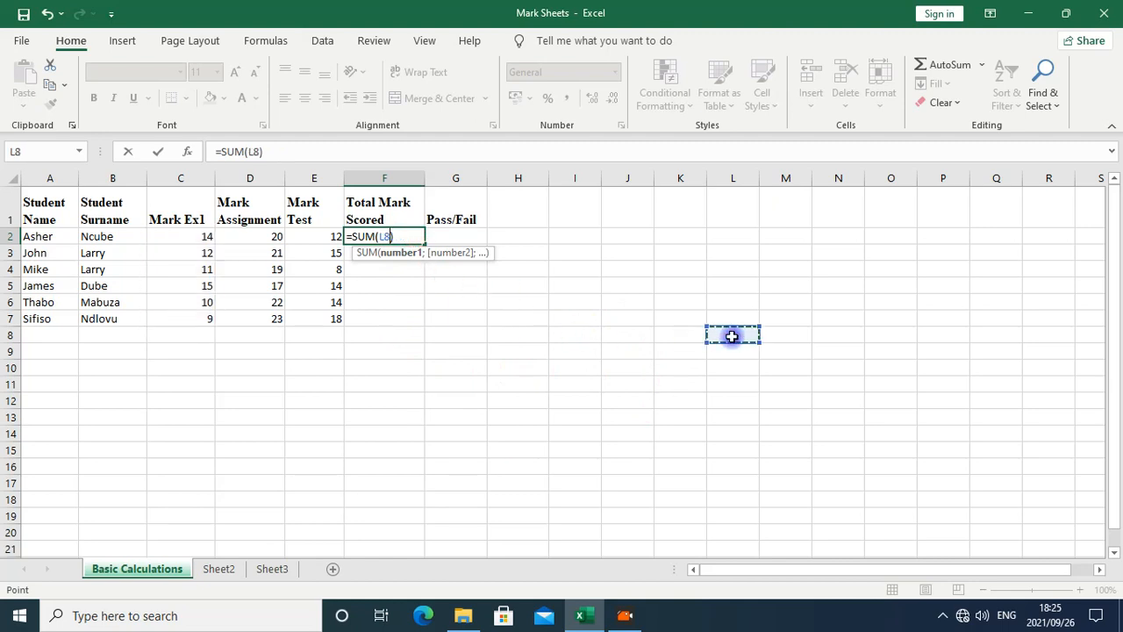
{"action": "left_click_drag", "start_coordinate": [883, 326], "coordinate": [142, 388]}
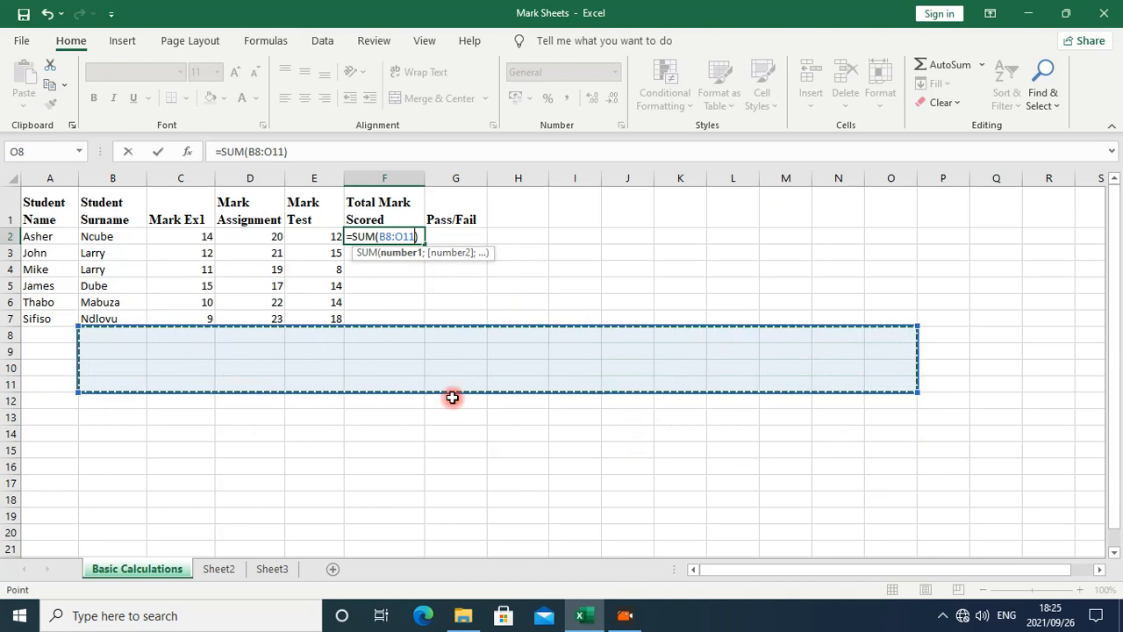
{"action": "left_click_drag", "start_coordinate": [210, 237], "coordinate": [312, 237]}
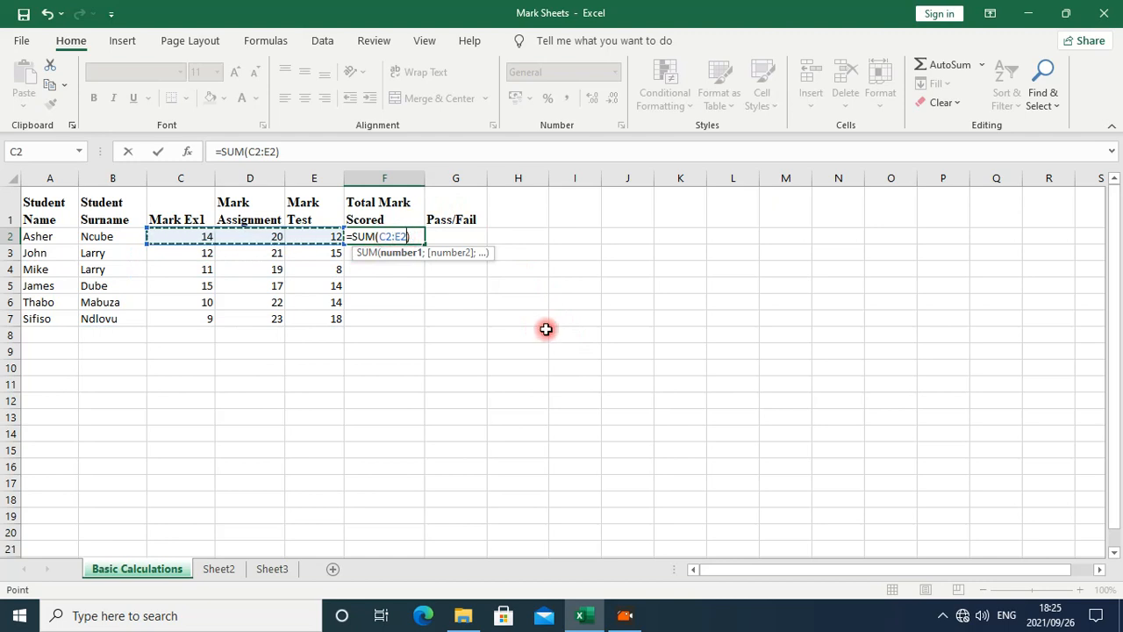
{"action": "key", "text": "Return"}
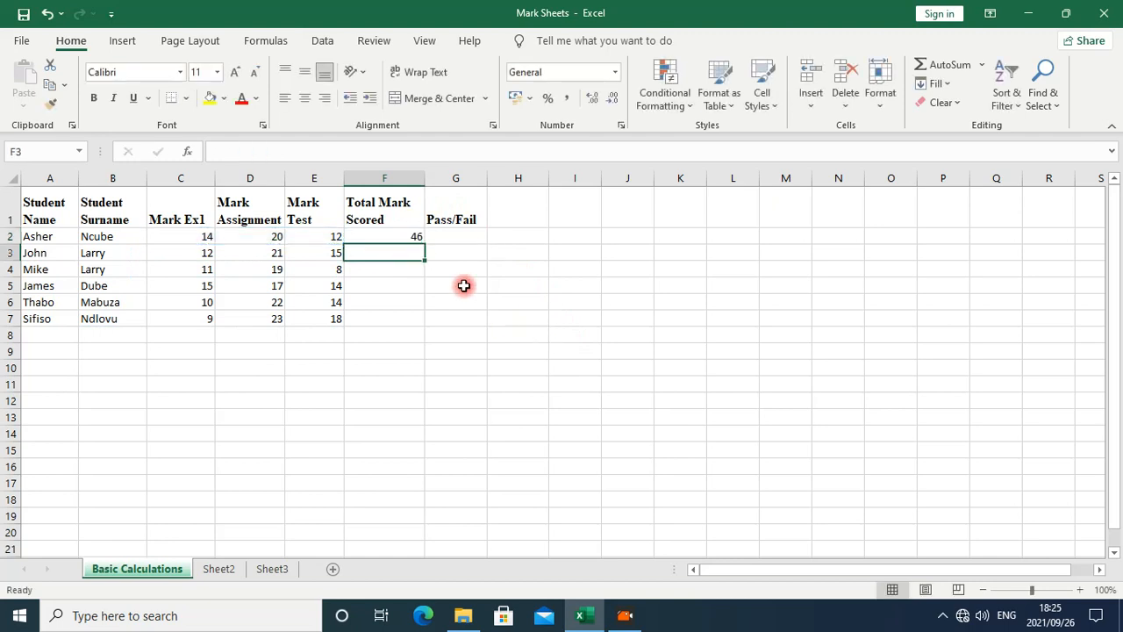
Fill the C2:E2 SUM formula from cell F2 down to F7 for the remaining students.
{"action": "left_click", "coordinate": [406, 237]}
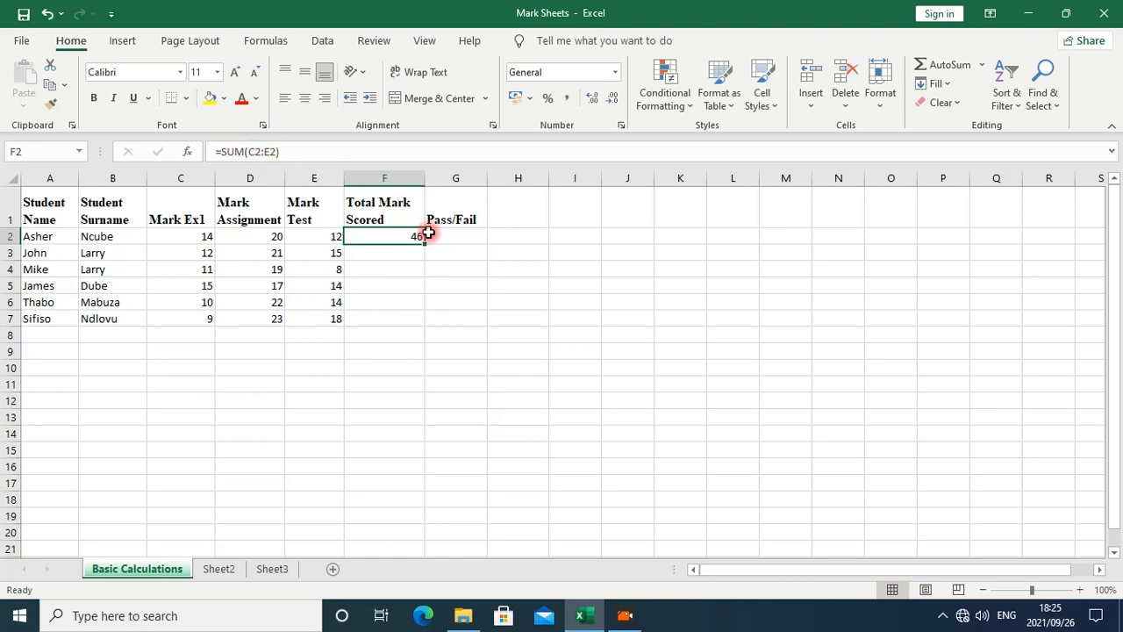
{"action": "left_click_drag", "start_coordinate": [427, 245], "coordinate": [419, 319]}
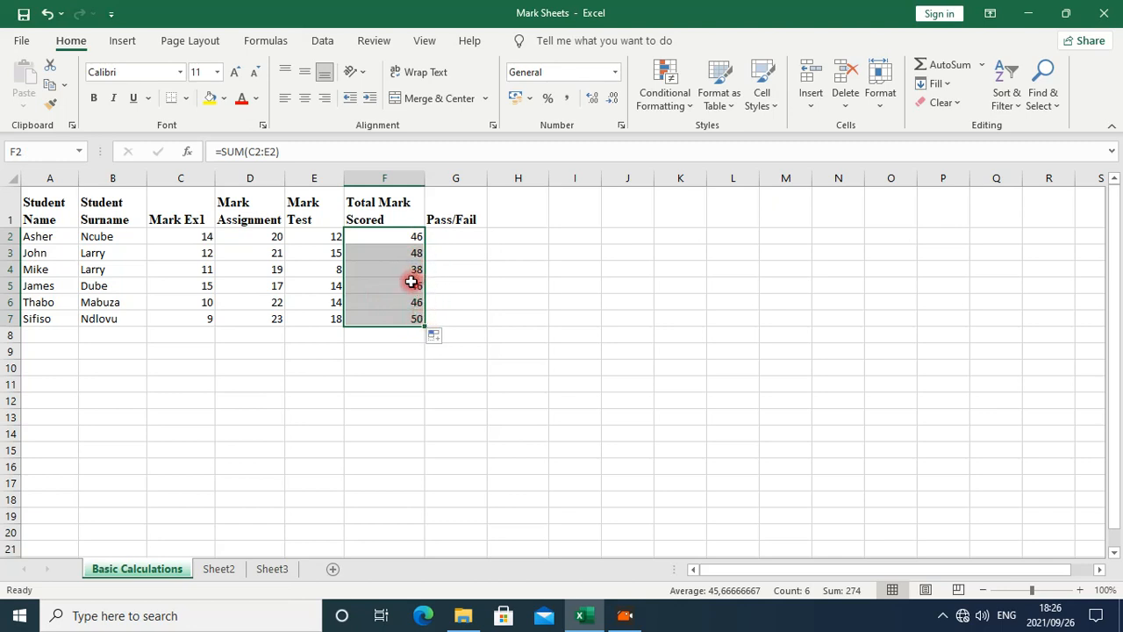
{"action": "left_click", "coordinate": [517, 286]}
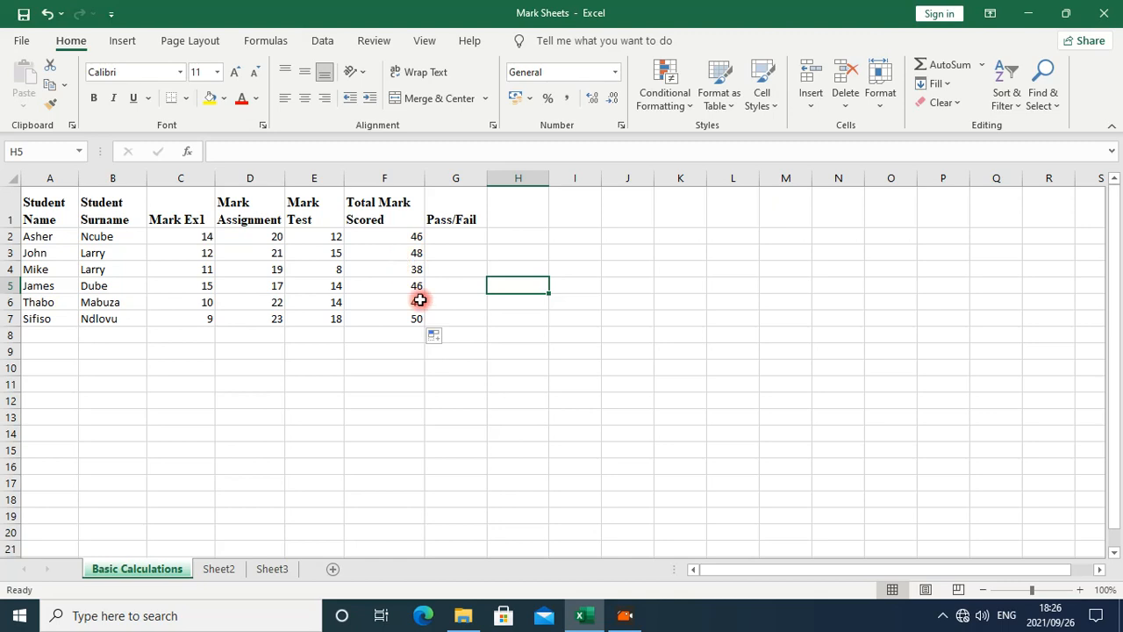